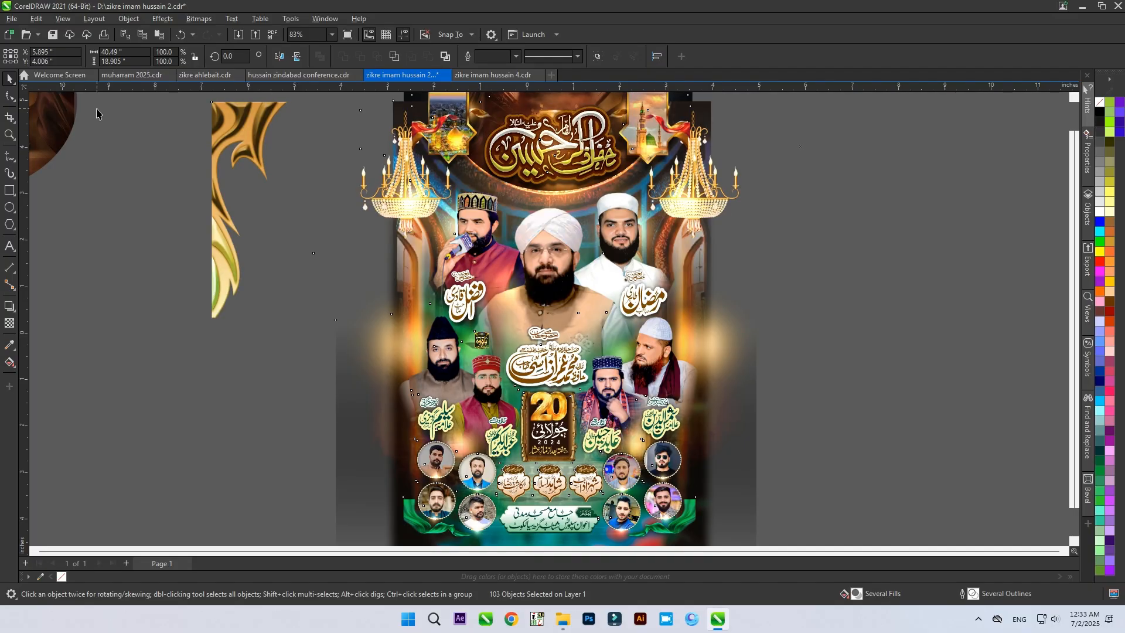
# - Delete the stray objects to the right of the poster, and the oval shrine picture and gold ornament to its left
pyautogui.scroll(-2, 435, 340)
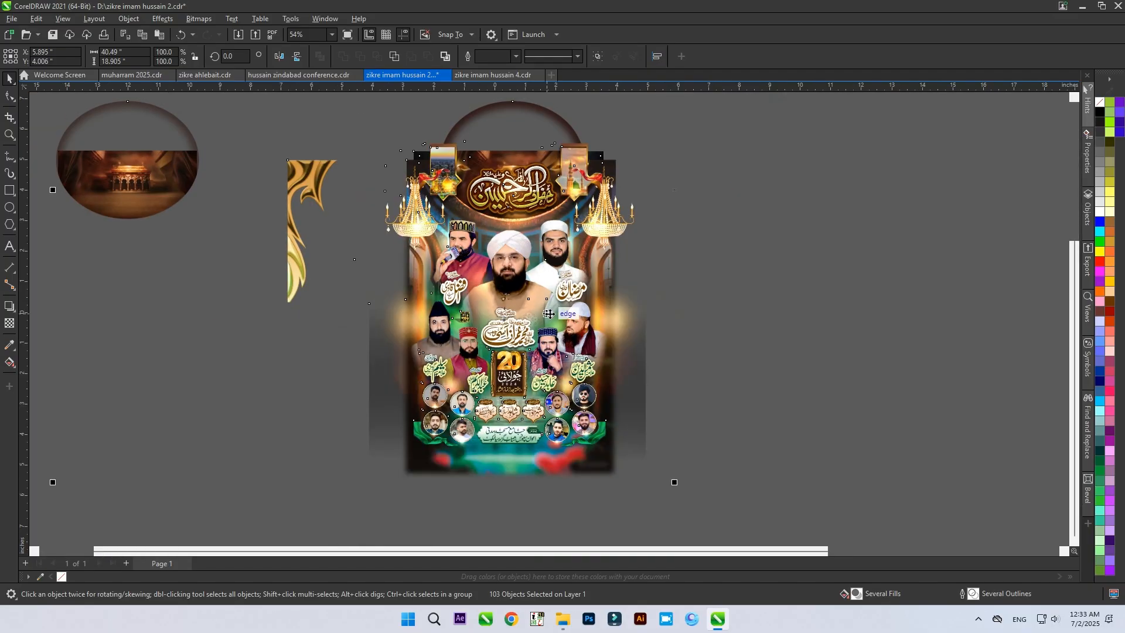
pyautogui.scroll(-1, 548, 313)
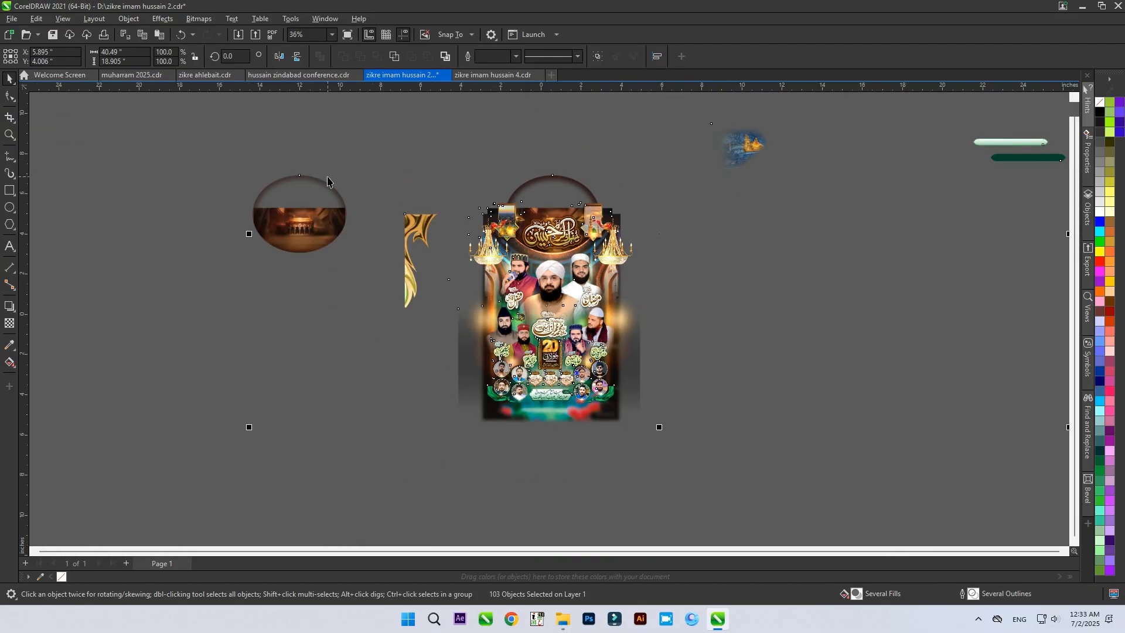
pyautogui.scroll(-1, 327, 181)
pyautogui.scroll(-1, 732, 279)
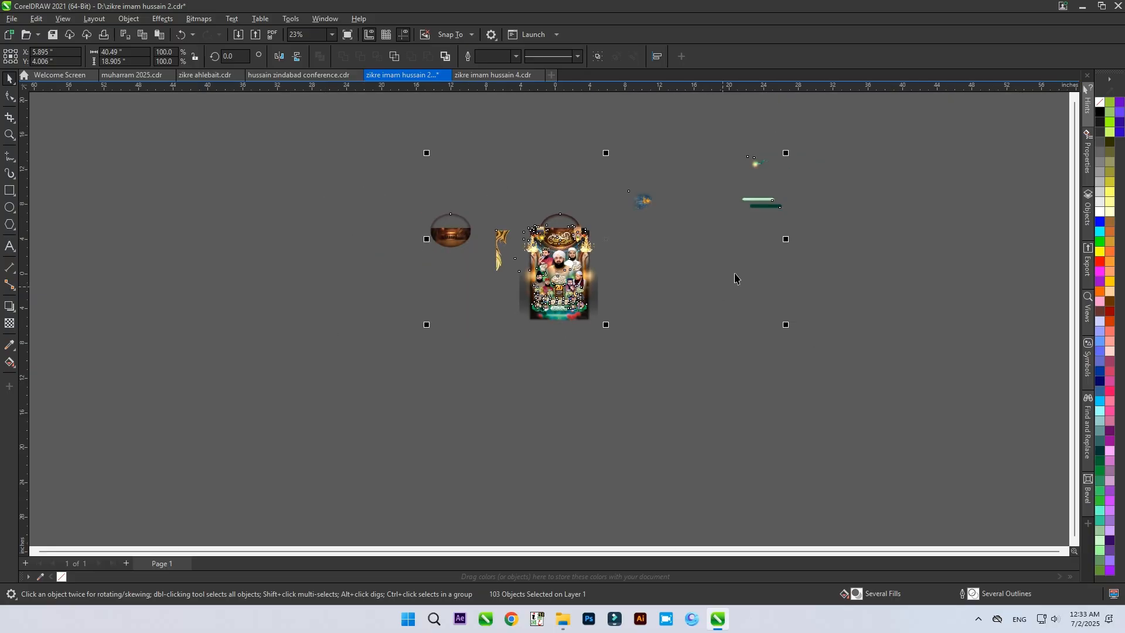
pyautogui.moveTo(867, 128); pyautogui.dragTo(621, 260)
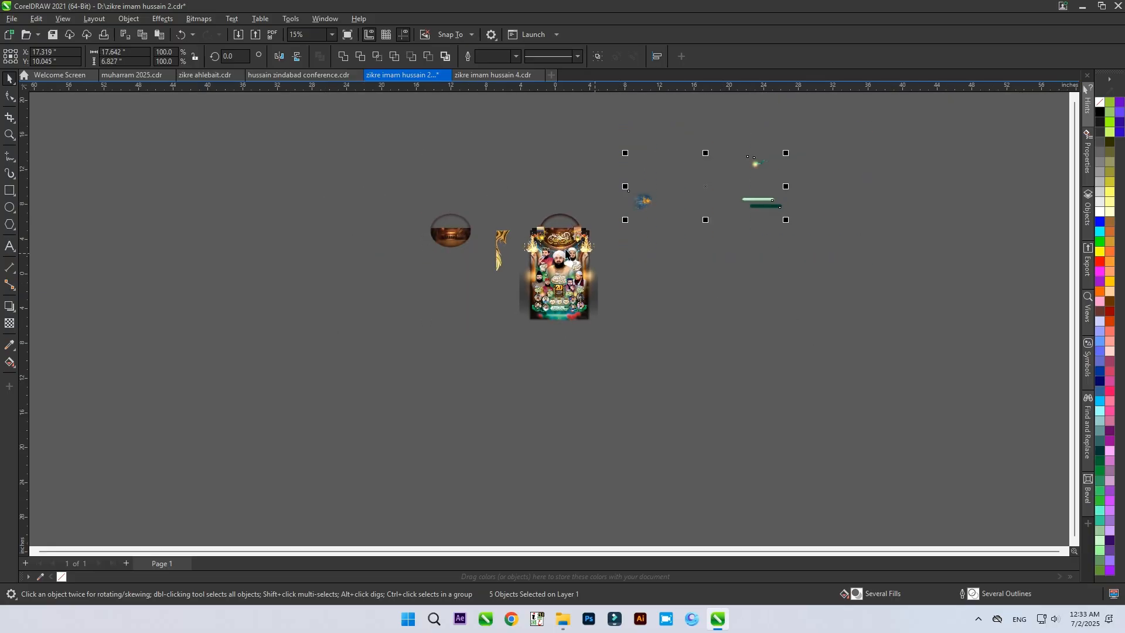
pyautogui.press('Delete')
pyautogui.moveTo(373, 173); pyautogui.dragTo(523, 302)
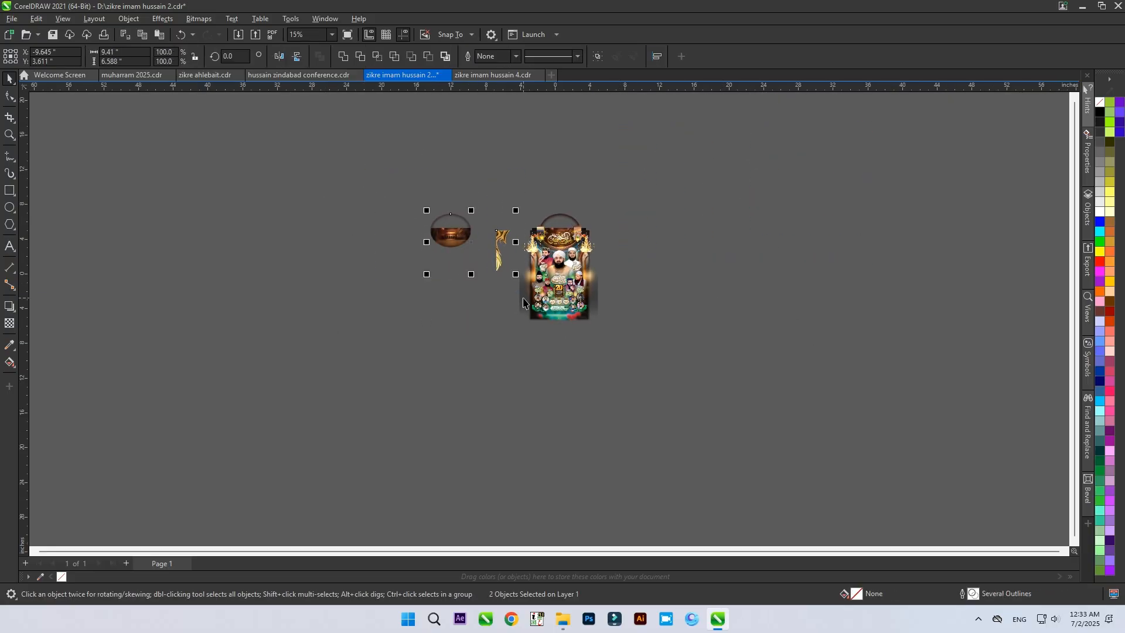
pyautogui.press('Delete')
# - Move the glow over the title and the complete calligraphy title off the poster into the empty area on its right
pyautogui.scroll(4, 578, 241)
pyautogui.scroll(2, 579, 237)
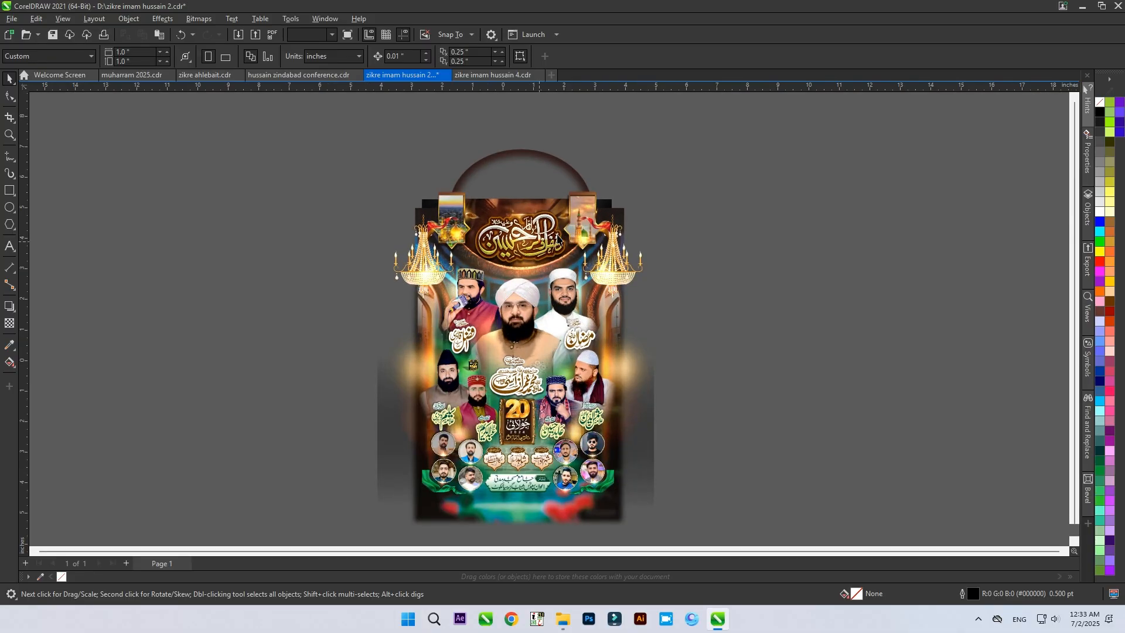
pyautogui.moveTo(558, 238); pyautogui.dragTo(779, 190)
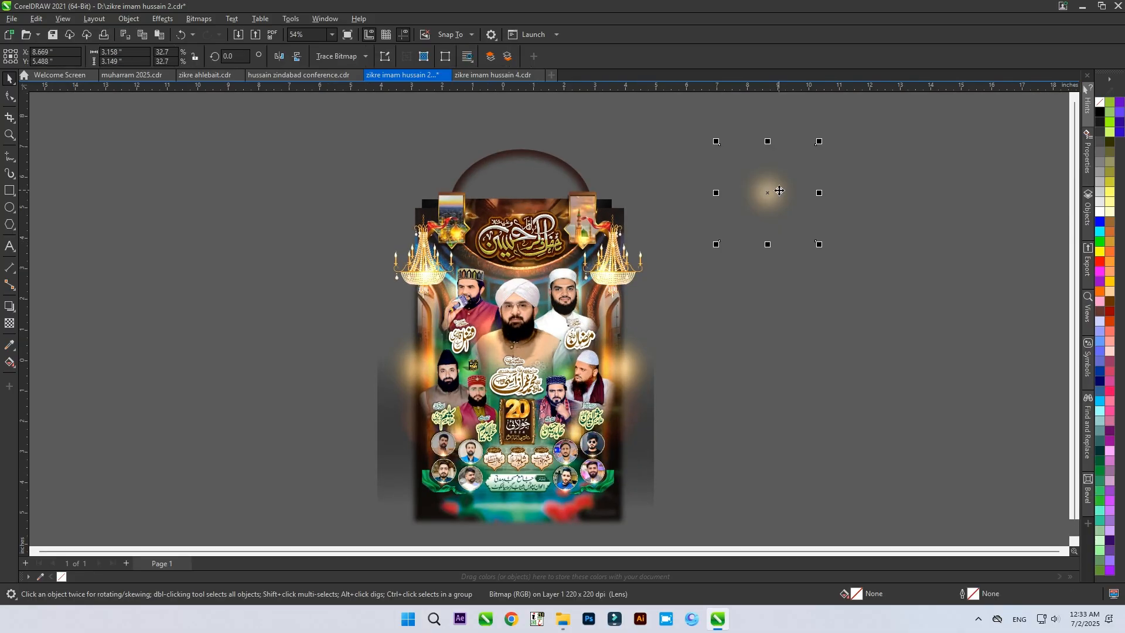
pyautogui.moveTo(552, 241); pyautogui.dragTo(892, 185)
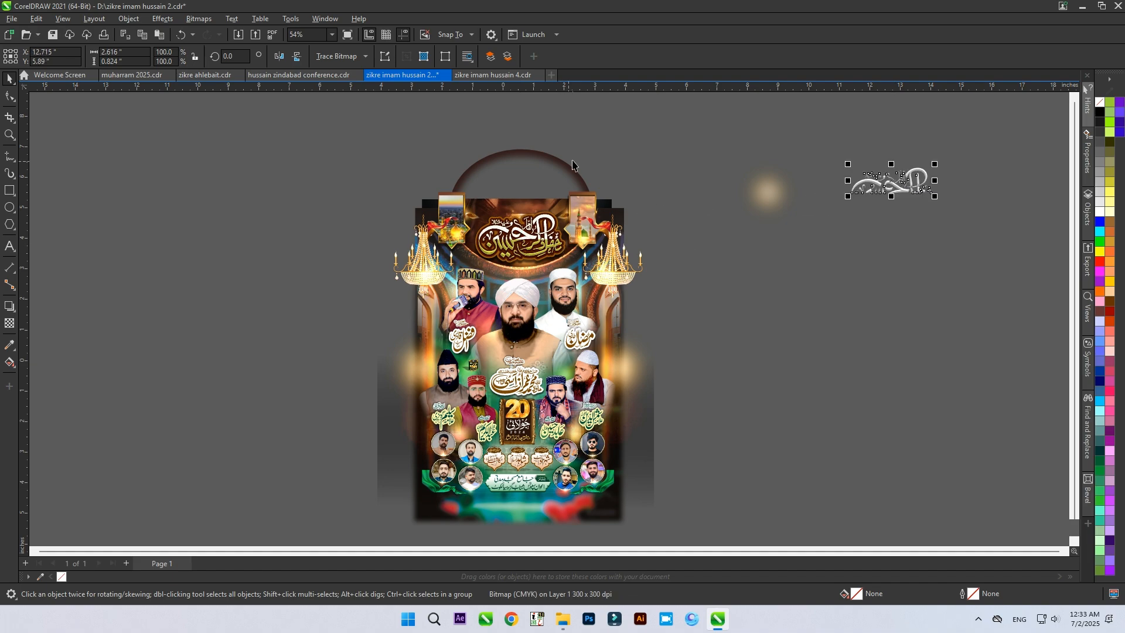
pyautogui.hotkey('ctrl', 'z')
pyautogui.moveTo(578, 121); pyautogui.dragTo(476, 275)
pyautogui.moveTo(544, 243); pyautogui.dragTo(853, 212)
# - Pull the yellow embossed lettering off the calligraphy title to its upper right and move the separated glow farther left
pyautogui.scroll(3, 978, 184)
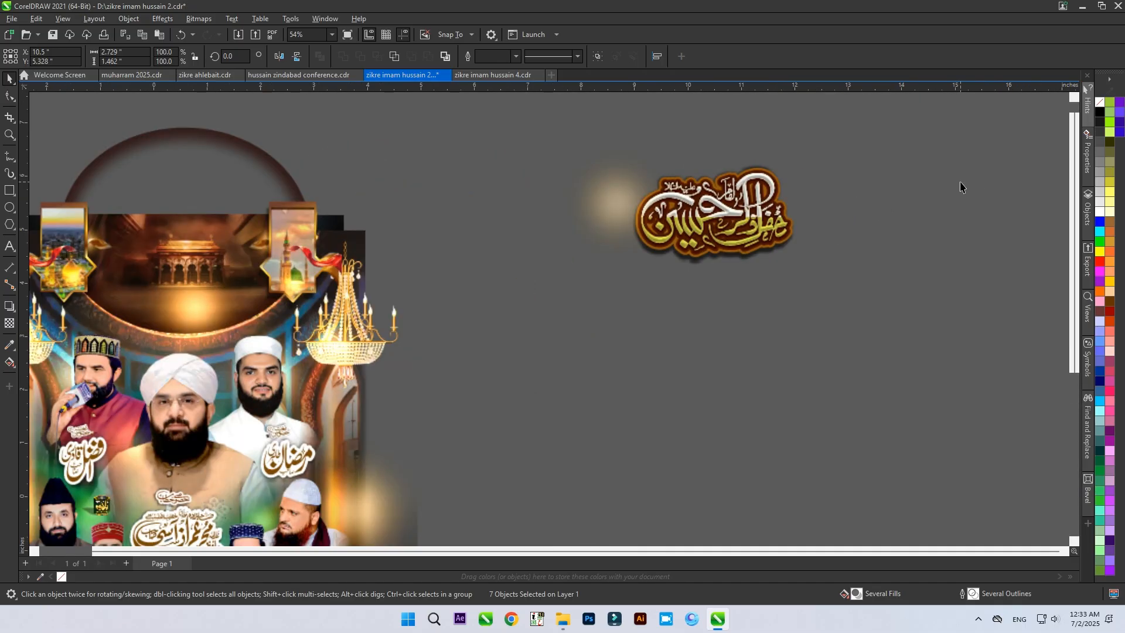
pyautogui.scroll(3, 962, 183)
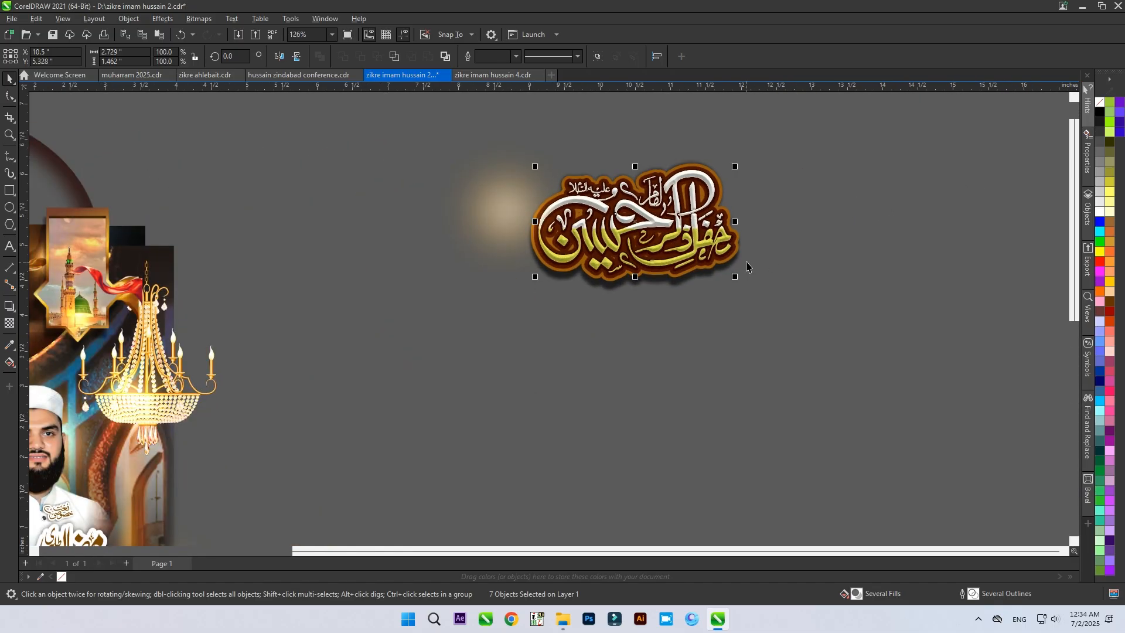
pyautogui.click(873, 159)
pyautogui.moveTo(633, 234); pyautogui.dragTo(889, 173)
pyautogui.moveTo(618, 276); pyautogui.dragTo(664, 392)
pyautogui.moveTo(575, 359); pyautogui.dragTo(451, 215)
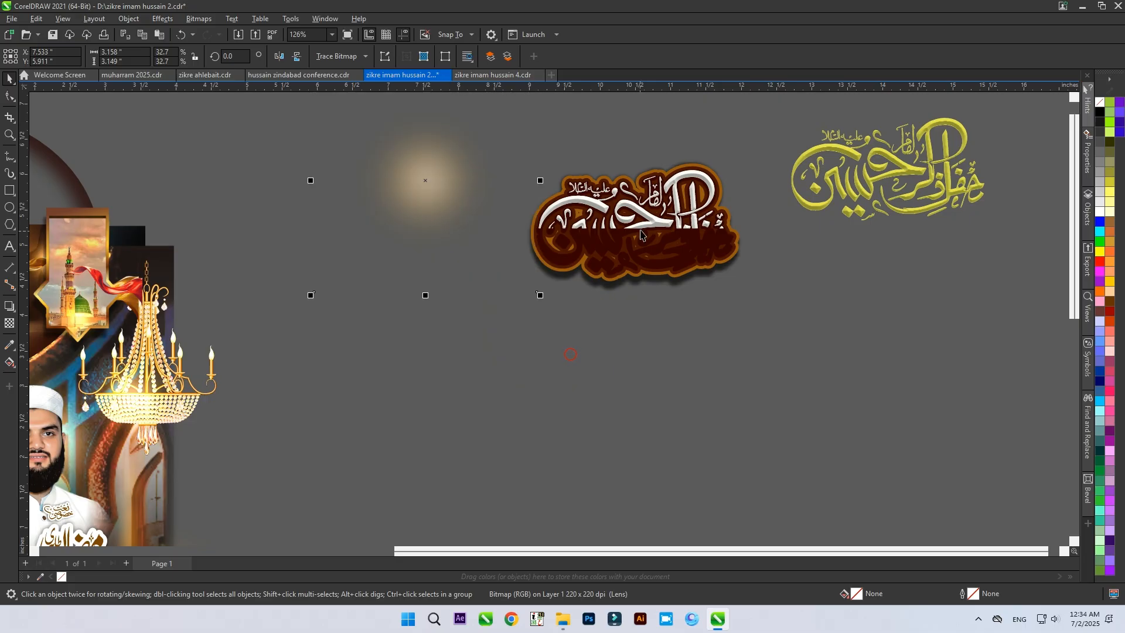
# - Spread the remaining title layers apart: embossed white lettering, dark red lettering, flat white lettering, brown base and orange backing
pyautogui.moveTo(642, 218); pyautogui.dragTo(716, 377)
pyautogui.moveTo(656, 247); pyautogui.dragTo(886, 348)
pyautogui.moveTo(678, 224); pyautogui.dragTo(693, 150)
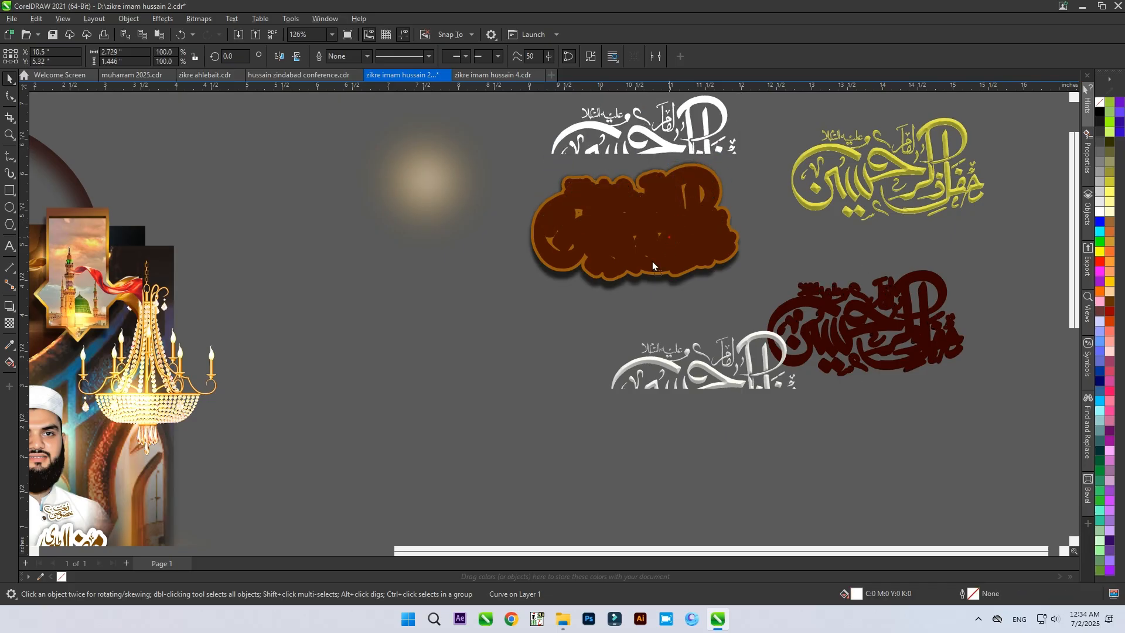
pyautogui.moveTo(606, 208); pyautogui.dragTo(536, 282)
pyautogui.moveTo(629, 216); pyautogui.dragTo(734, 237)
# - Move the bright glow and the oval shrine PowerClip from the poster's top into the empty area on its left
pyautogui.scroll(-4, 734, 238)
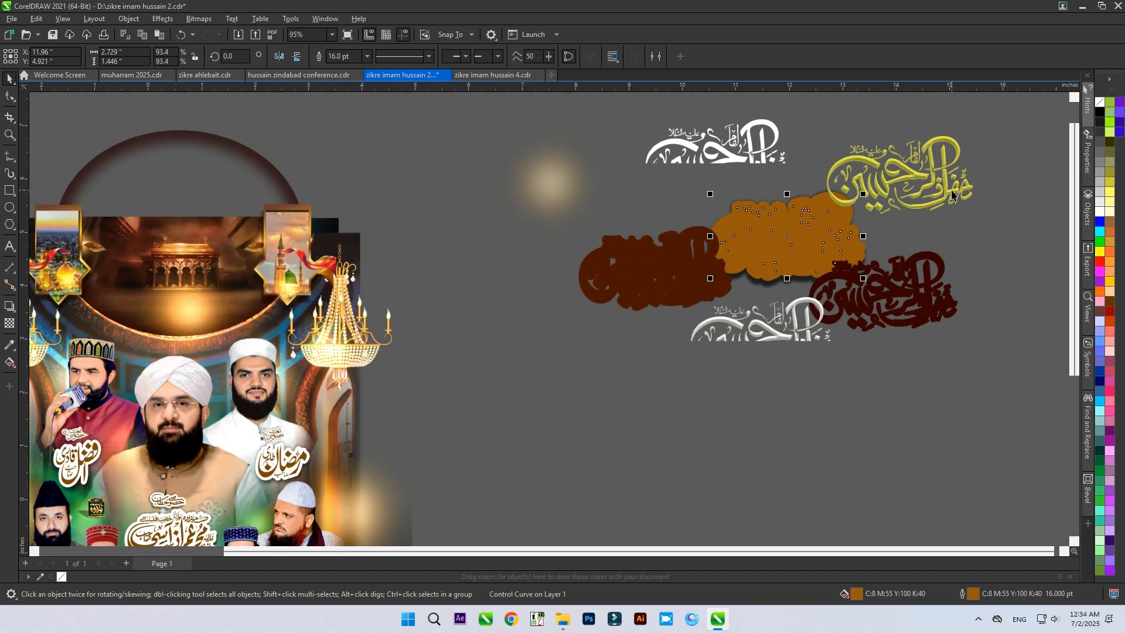
pyautogui.scroll(-2, 925, 176)
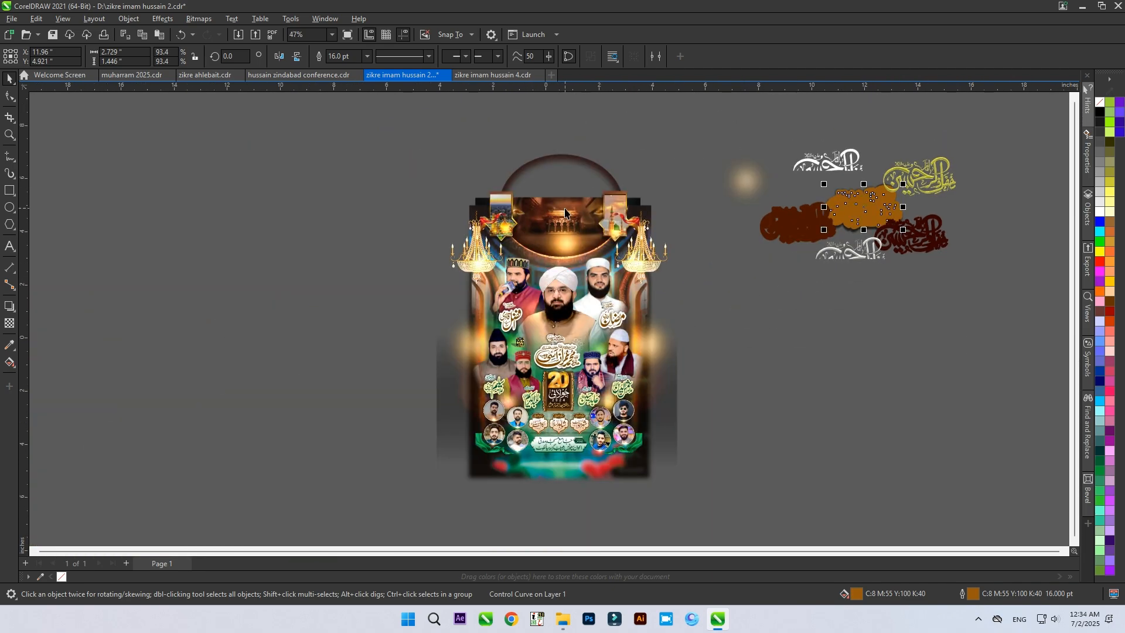
pyautogui.moveTo(565, 218); pyautogui.dragTo(341, 180)
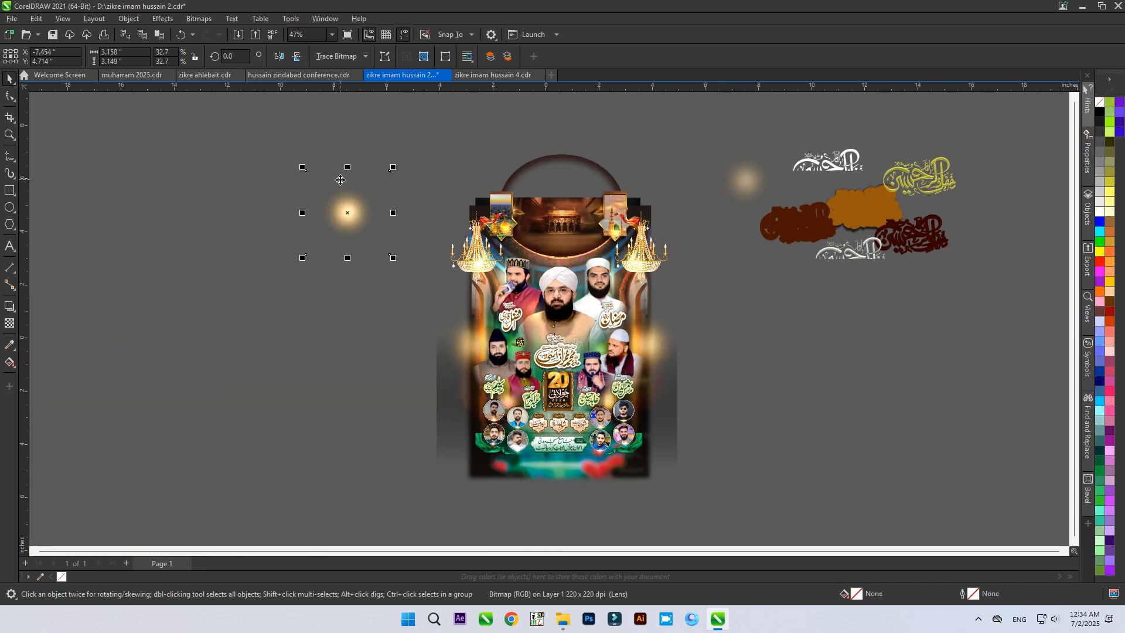
pyautogui.moveTo(550, 218); pyautogui.dragTo(211, 194)
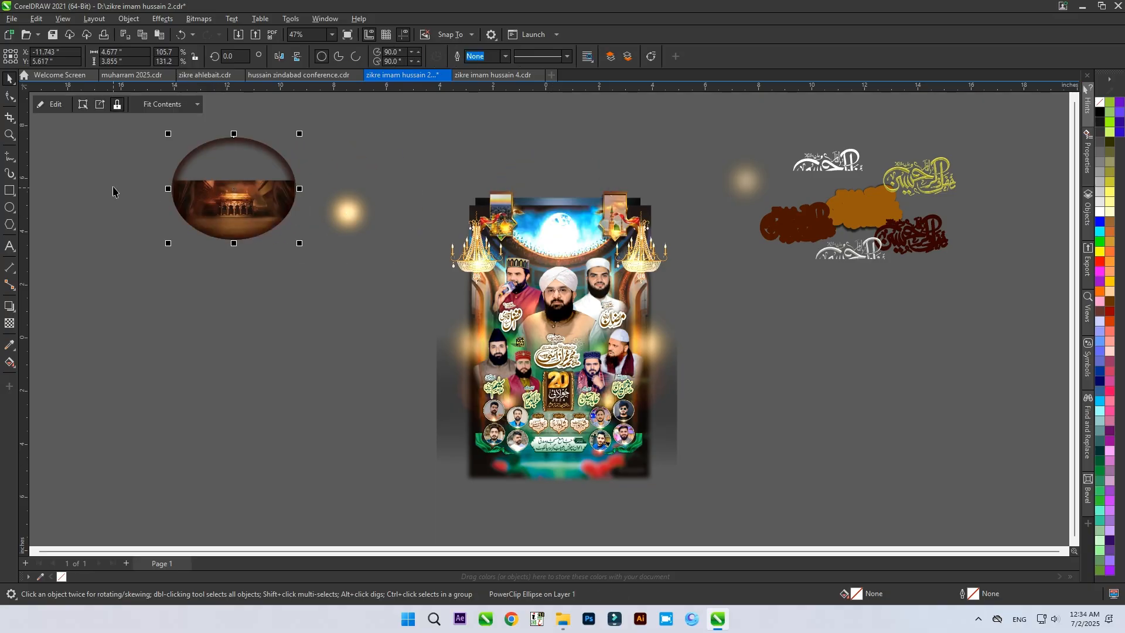
# - Edit the oval PowerClip's contents, move the shrine picture out below the oval, and finish editing
pyautogui.scroll(2, 113, 190)
pyautogui.scroll(2, 199, 175)
pyautogui.click(233, 191)
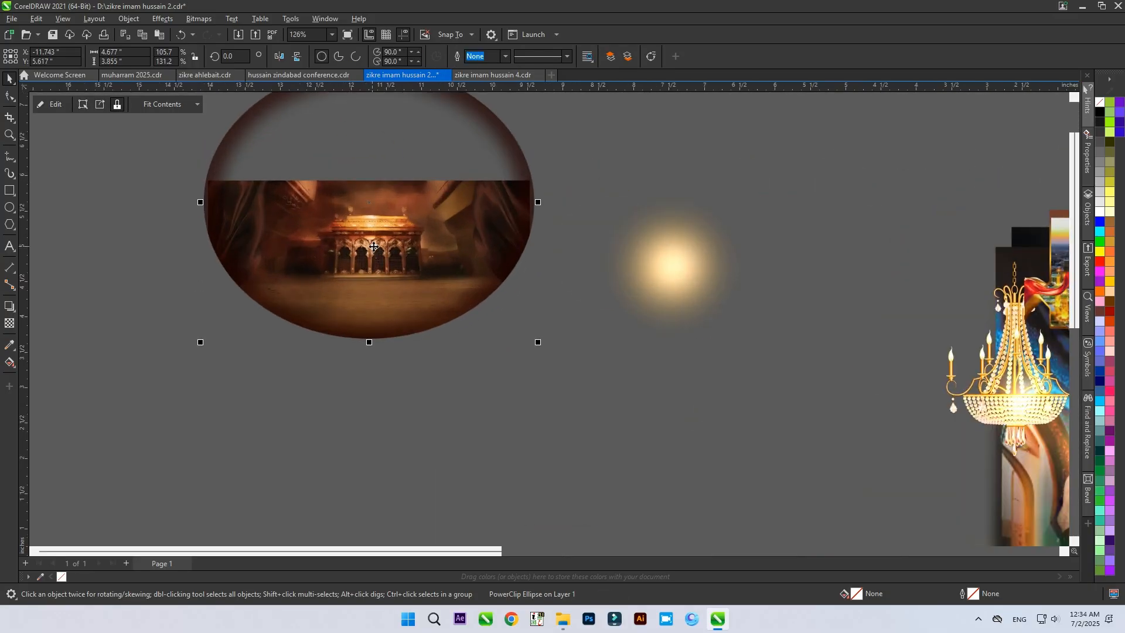
pyautogui.doubleClick(386, 250)
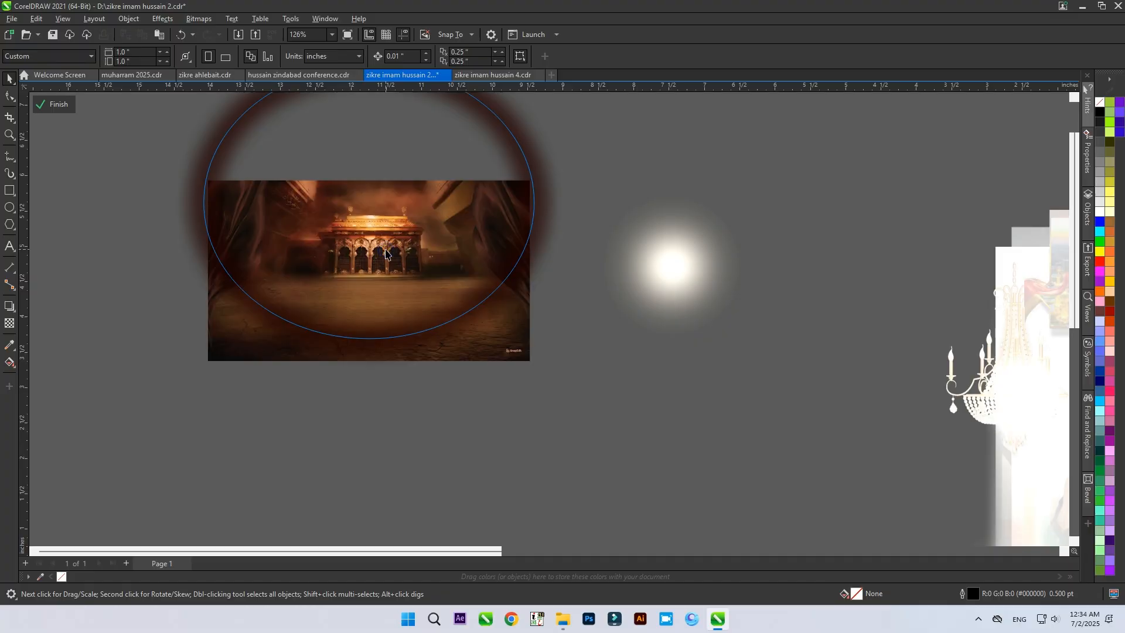
pyautogui.click(387, 253)
pyautogui.moveTo(387, 235); pyautogui.dragTo(302, 415)
pyautogui.scroll(-4, 262, 281)
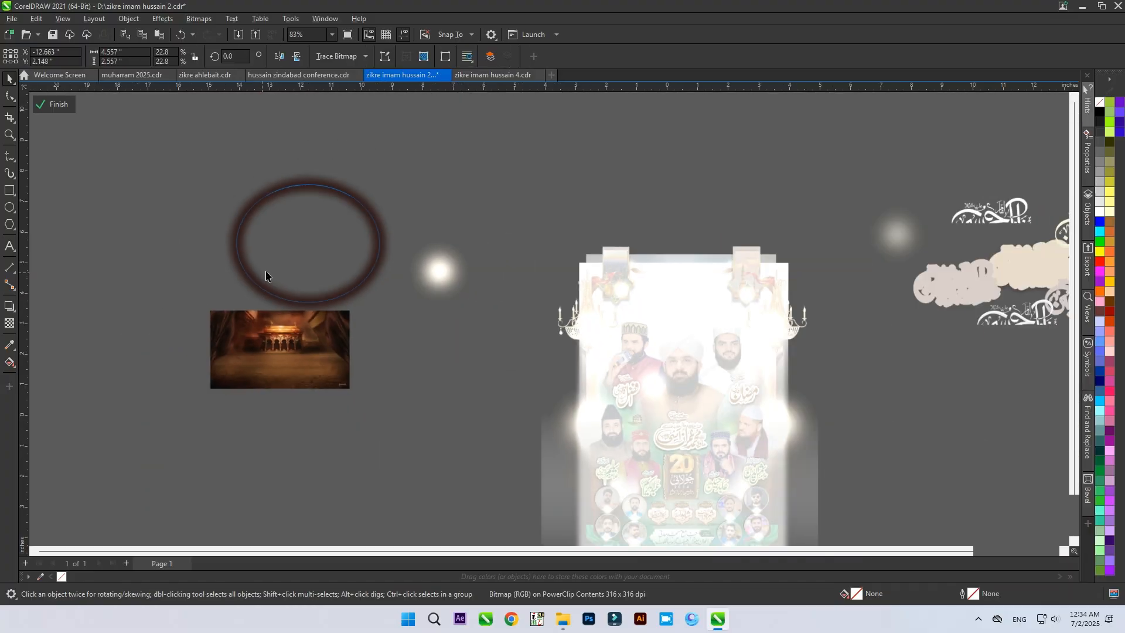
pyautogui.click(456, 189)
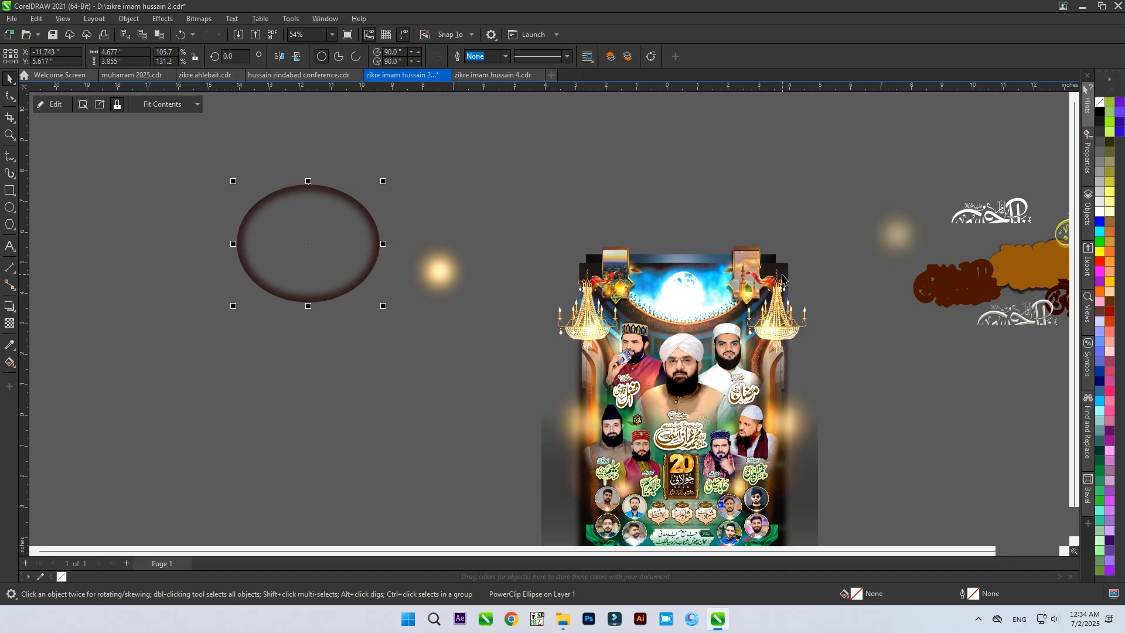
# - Move the small glow off to the poster's upper left and the complete green-dome frame with its ribbons above the poster
pyautogui.scroll(3, 782, 279)
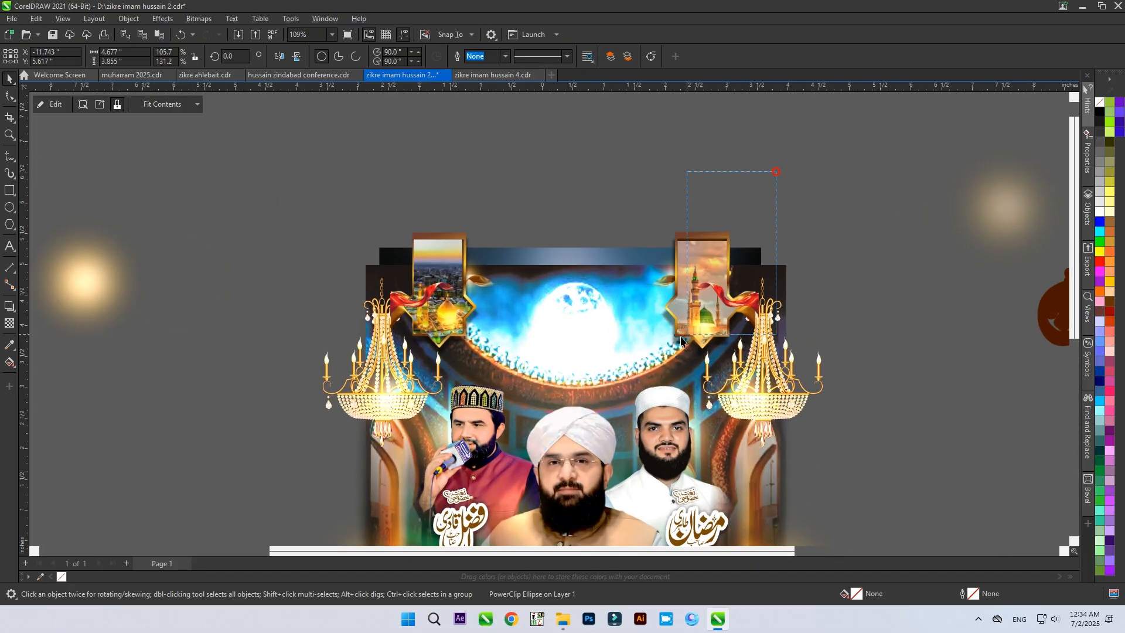
pyautogui.keyDown('shift'); pyautogui.click(680, 341); pyautogui.keyUp('shift')
pyautogui.scroll(-3, 681, 341)
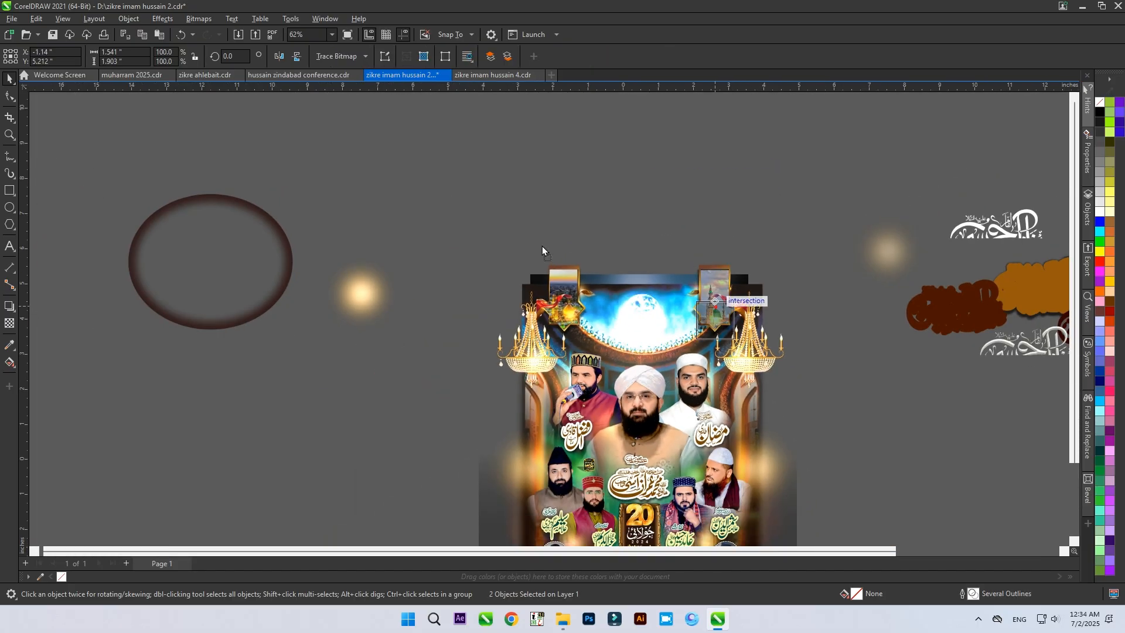
pyautogui.moveTo(542, 246); pyautogui.dragTo(449, 207)
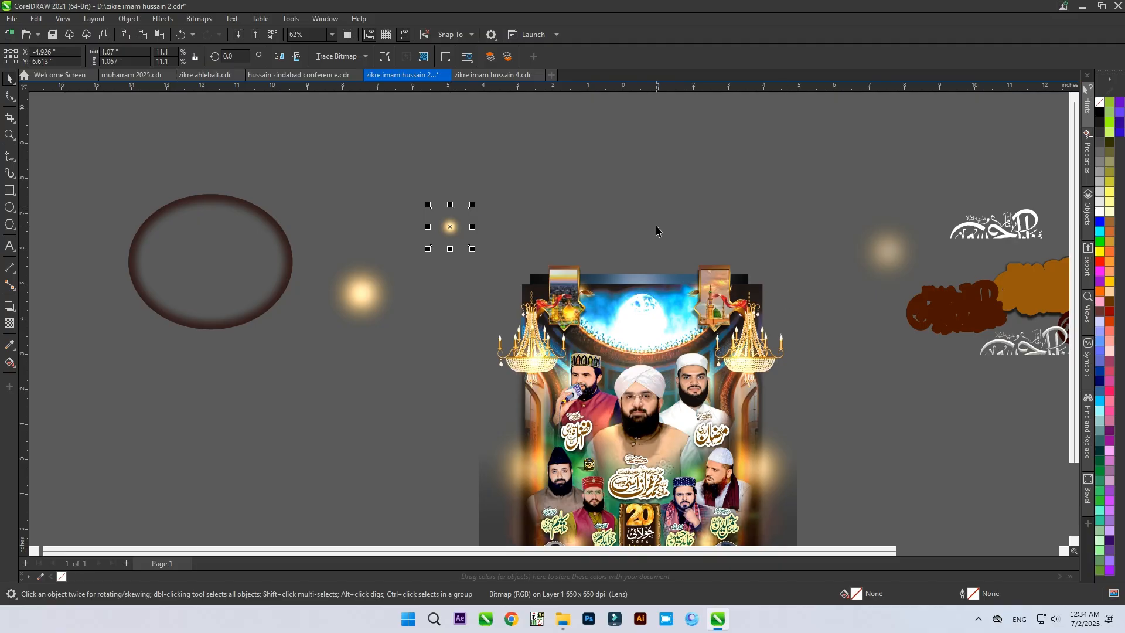
pyautogui.moveTo(659, 232); pyautogui.dragTo(761, 353)
pyautogui.moveTo(716, 303); pyautogui.dragTo(541, 164)
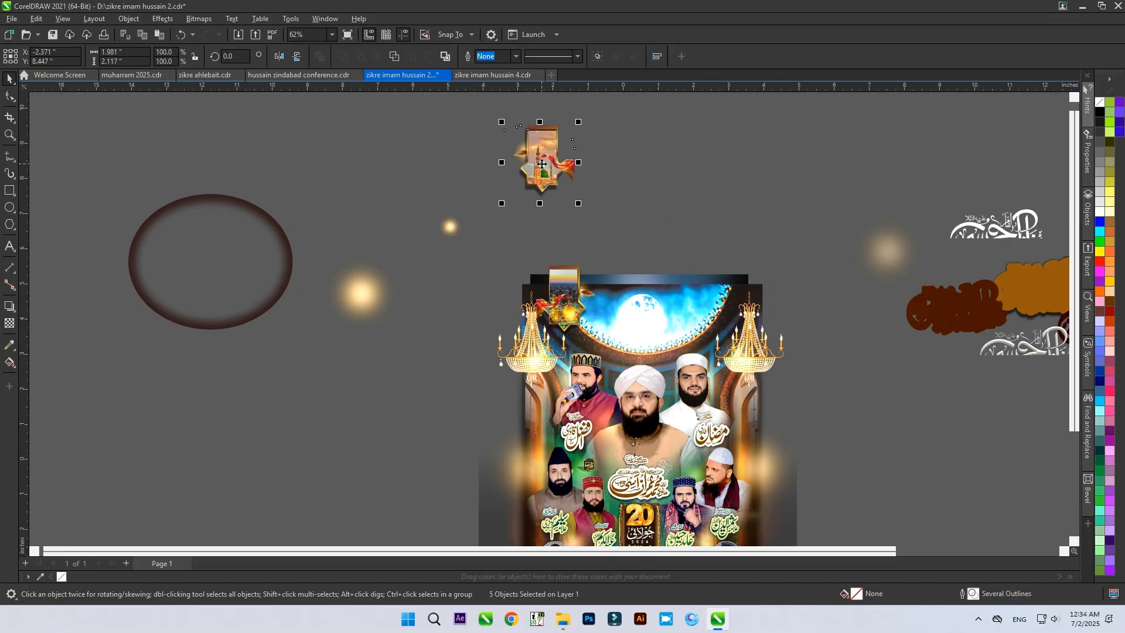
# - Move the complete golden-dome frame with its ribbons from the poster's upper left to the empty area above it
pyautogui.scroll(3, 593, 224)
pyautogui.moveTo(657, 225); pyautogui.dragTo(472, 457)
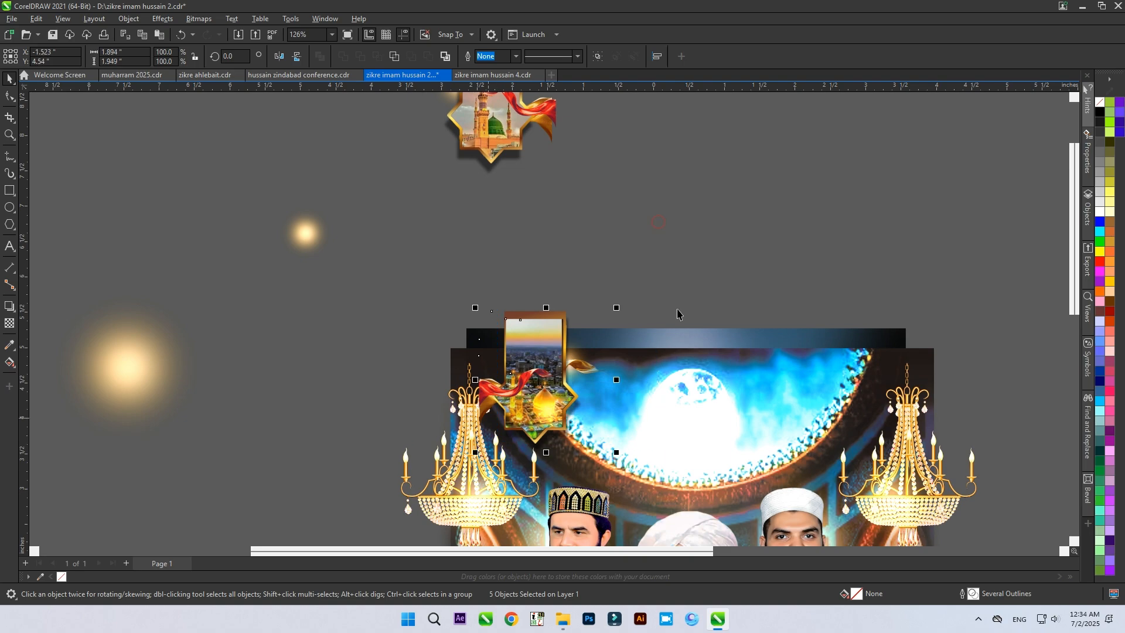
pyautogui.scroll(-2, 773, 249)
pyautogui.moveTo(593, 347); pyautogui.dragTo(634, 187)
# - Pull the red ribbon, the gold ribbon and both small glows away from the golden-dome frame
pyautogui.click(971, 197)
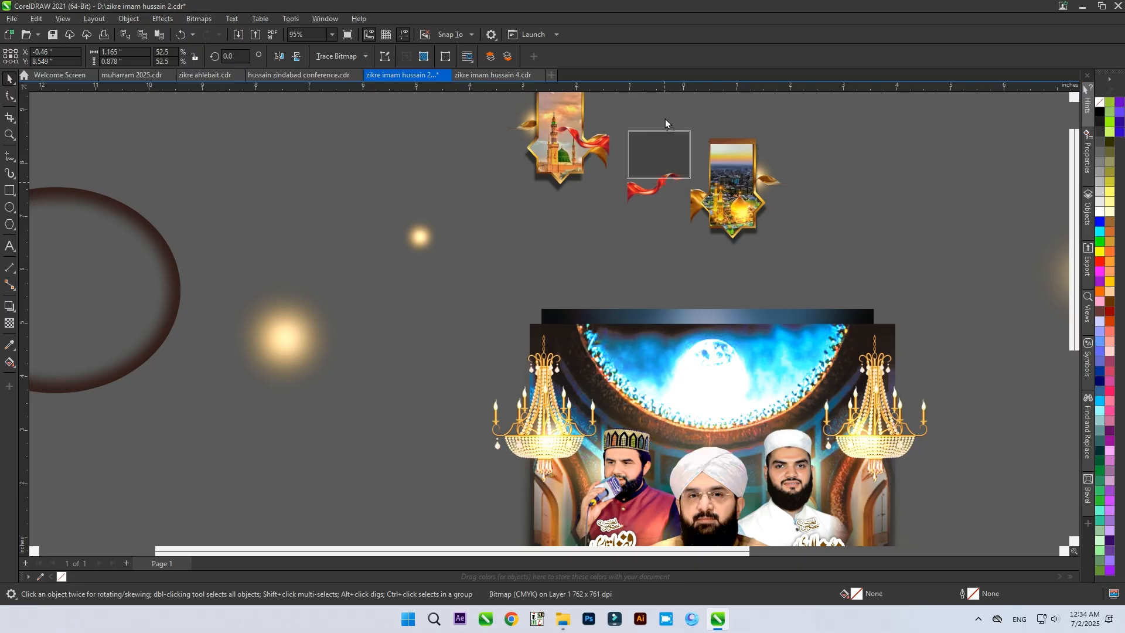
pyautogui.moveTo(666, 119); pyautogui.dragTo(667, 102)
pyautogui.click(563, 223)
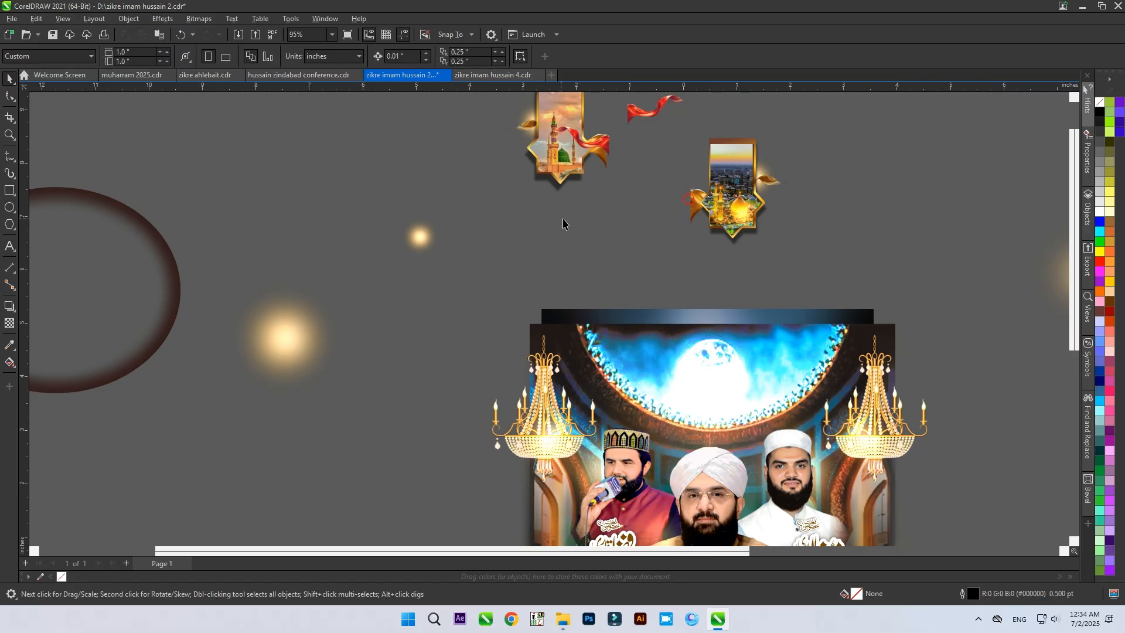
pyautogui.moveTo(689, 199); pyautogui.dragTo(566, 218)
pyautogui.click(739, 193)
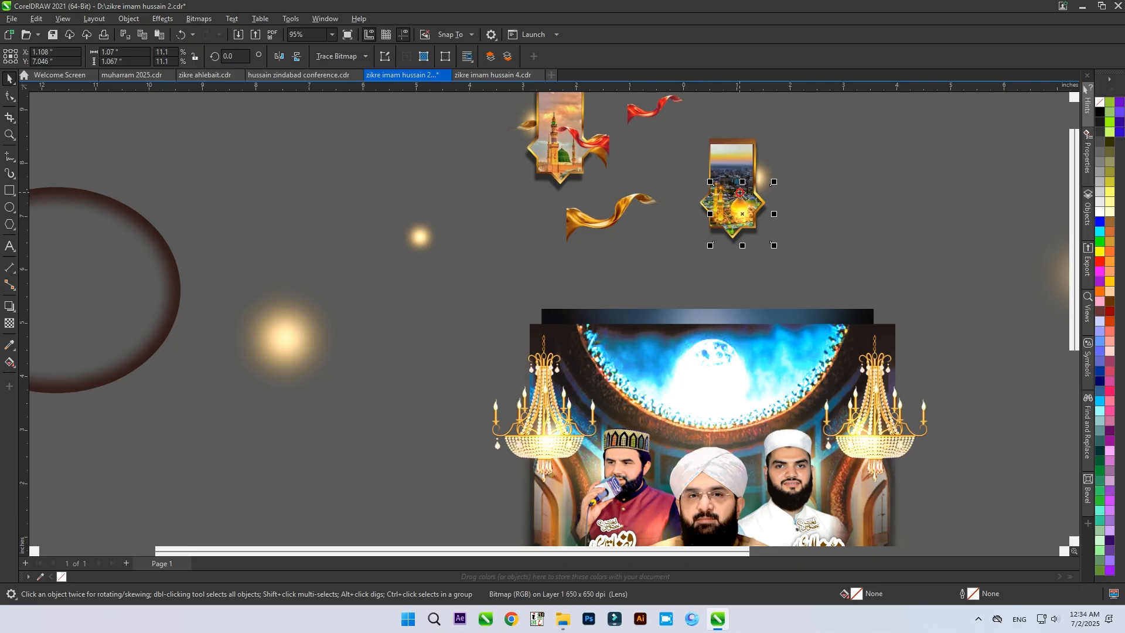
pyautogui.moveTo(740, 219); pyautogui.dragTo(865, 190)
pyautogui.scroll(2, 756, 176)
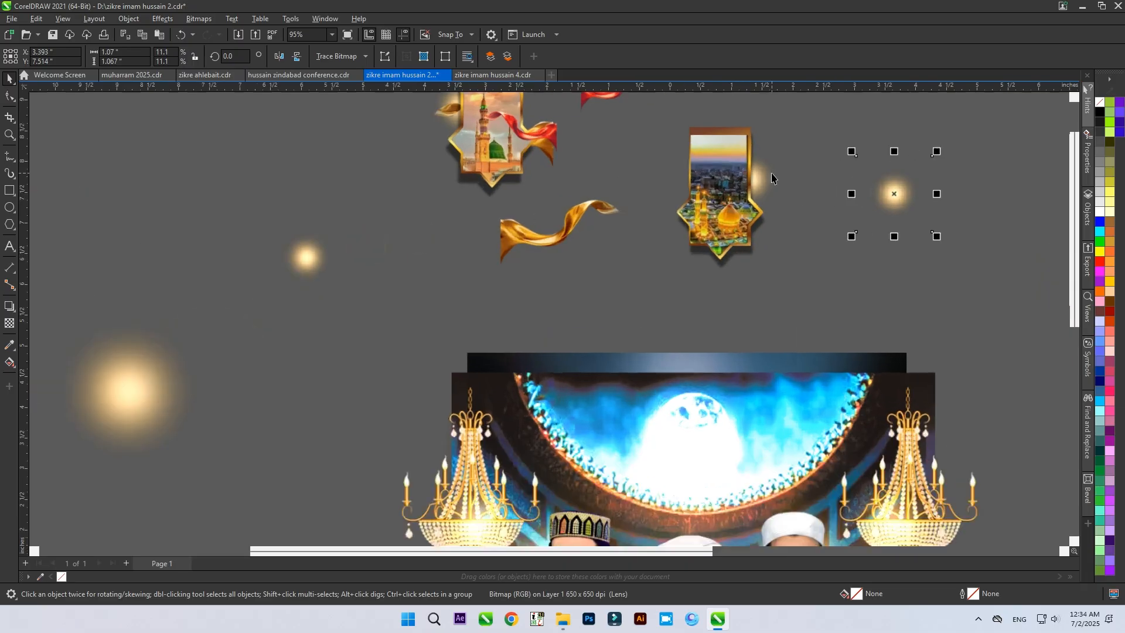
pyautogui.moveTo(753, 173); pyautogui.dragTo(909, 136)
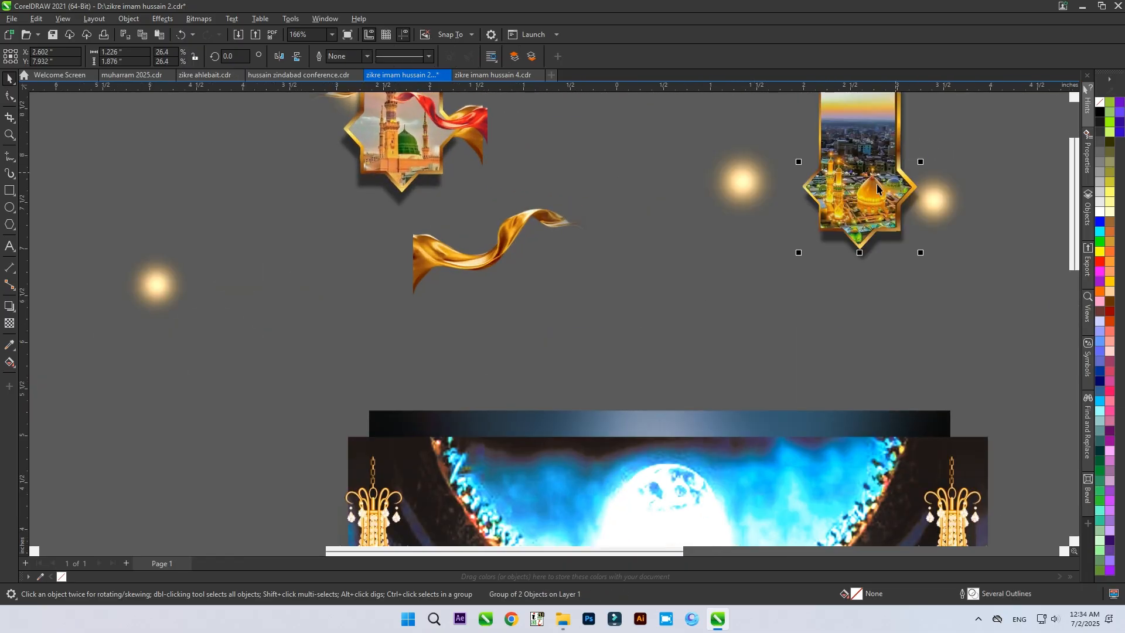
# - Move the golden-dome frame group off its shadowed duplicate, ungroup it, and separate the gold frame from the shrine photo
pyautogui.moveTo(869, 192); pyautogui.dragTo(787, 272)
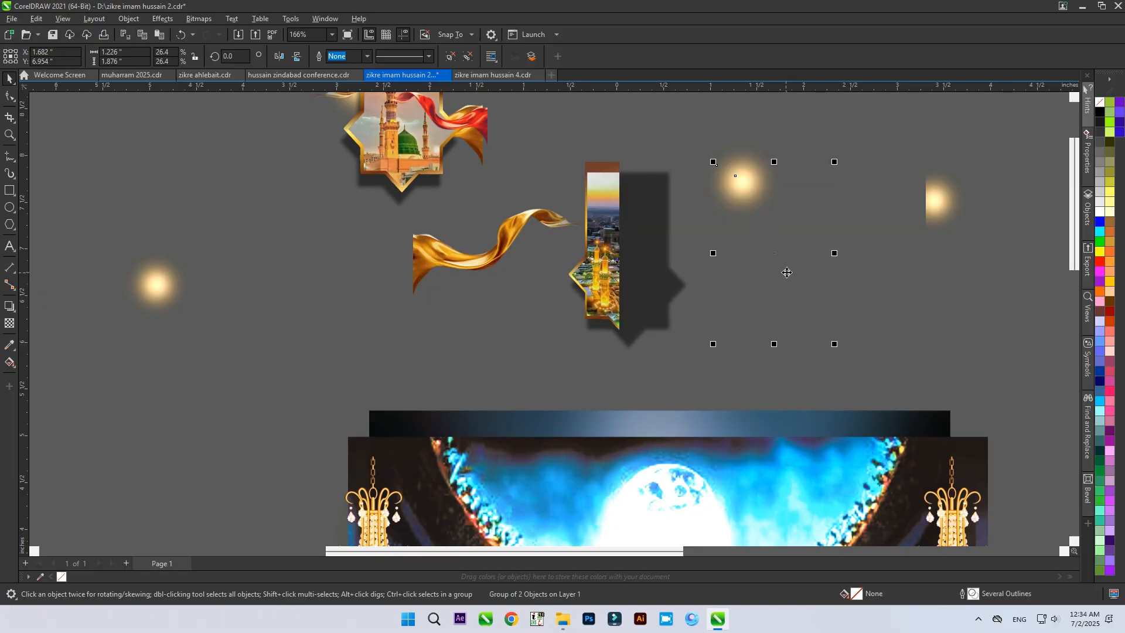
pyautogui.keyDown('ctrl'); pyautogui.click(787, 273); pyautogui.keyUp('ctrl')
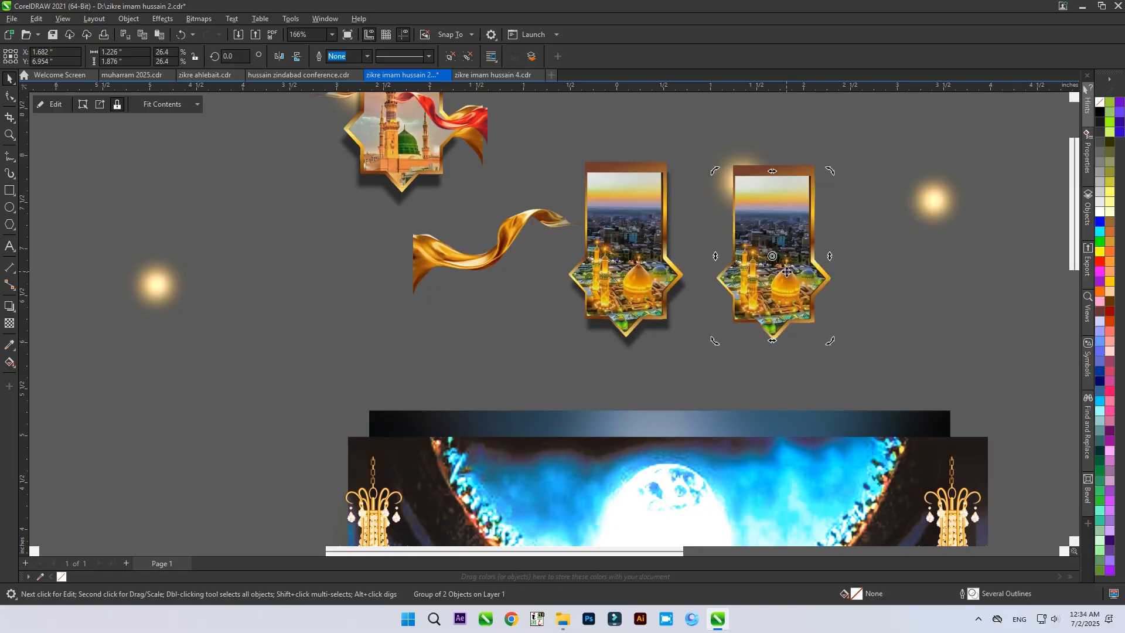
pyautogui.click(873, 291)
pyautogui.click(742, 262)
pyautogui.hotkey('ctrl', 'u')
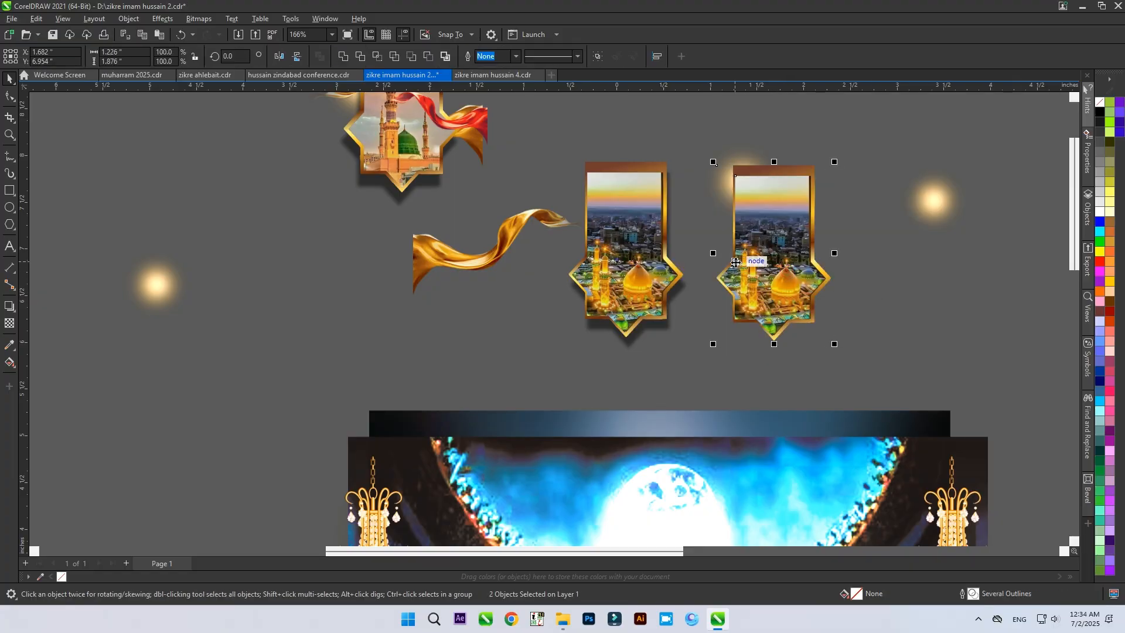
pyautogui.moveTo(766, 273); pyautogui.dragTo(721, 289)
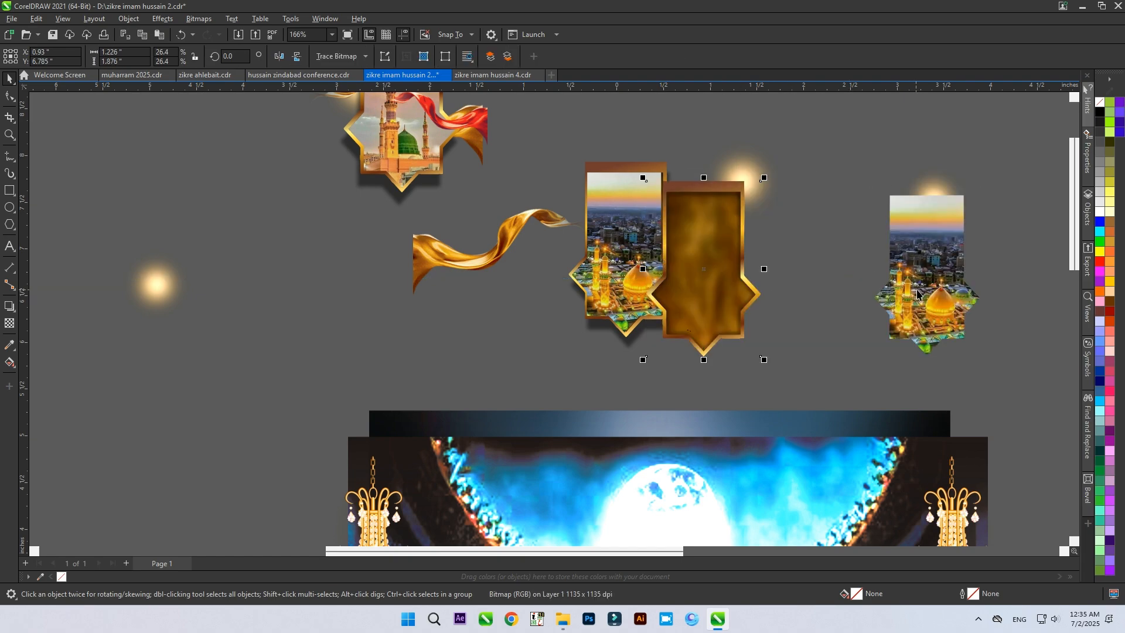
# - Open the PowerClip contents of the separated golden-dome photo to view the full picture, and leave the editing mode again
pyautogui.click(943, 286)
pyautogui.doubleClick(943, 285)
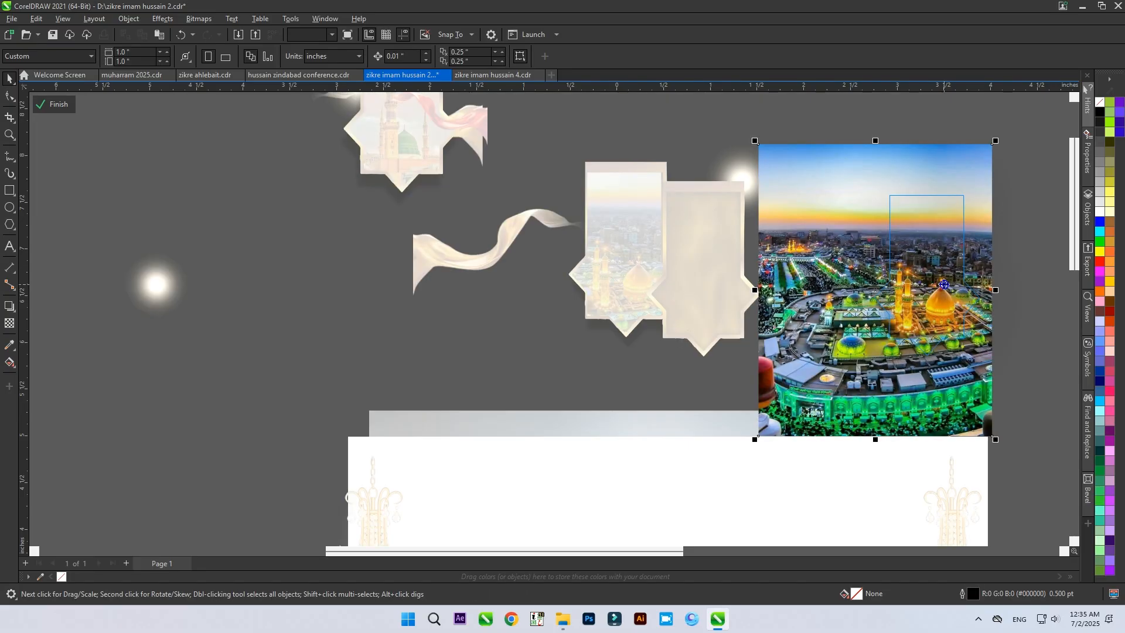
pyautogui.click(443, 324)
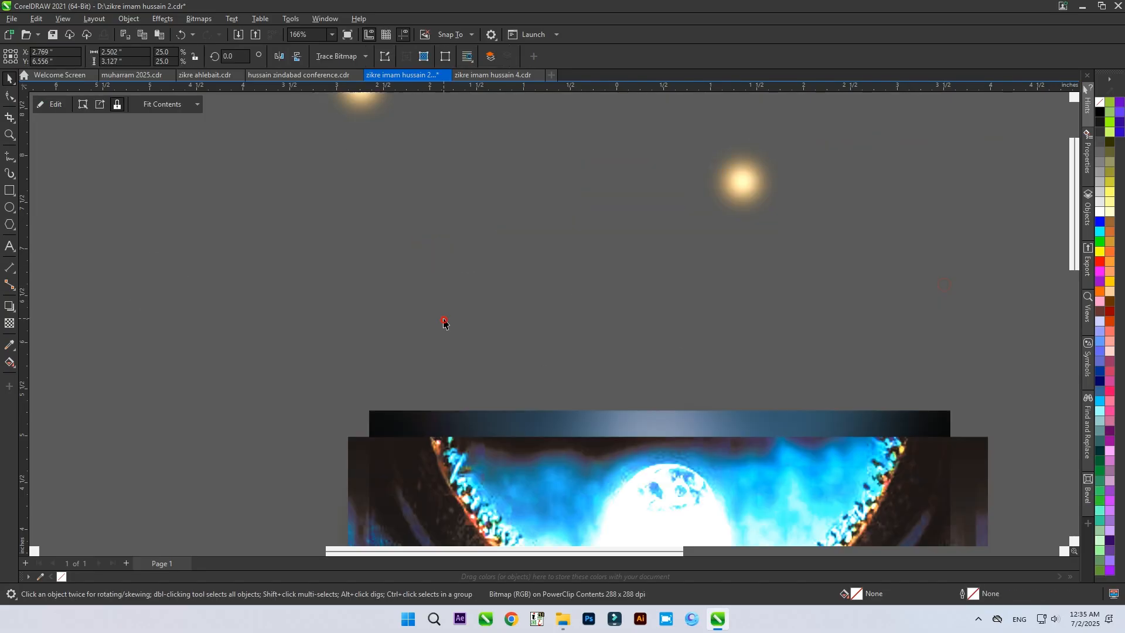
# - Move both chandeliers and the glow over the second one off the poster to the area beside the oval backdrop
pyautogui.scroll(-5, 448, 324)
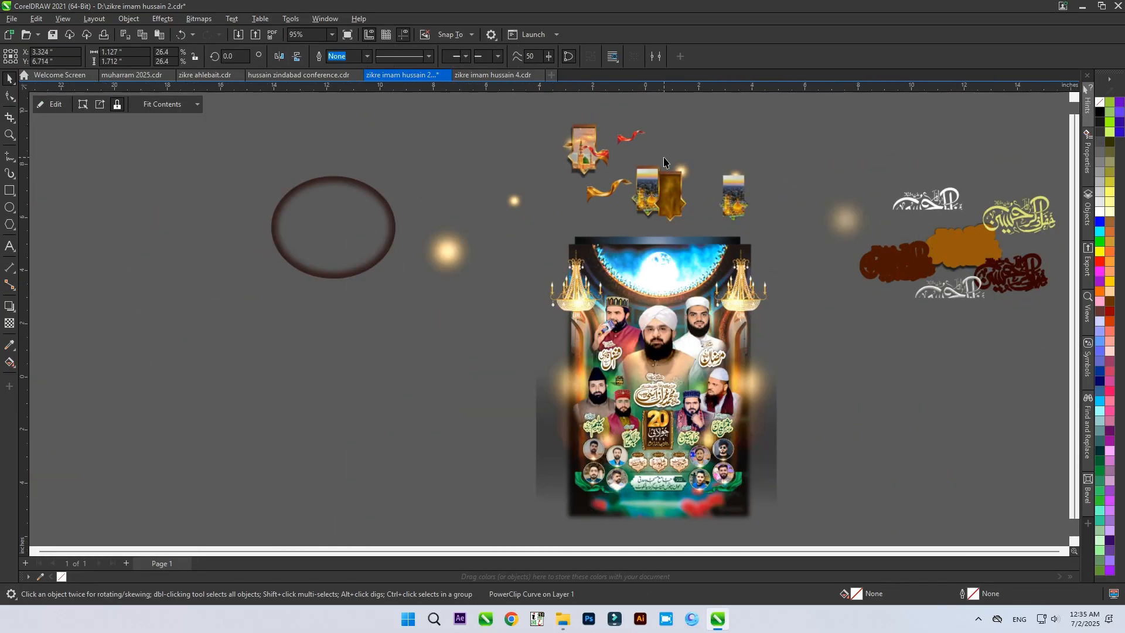
pyautogui.scroll(1, 686, 298)
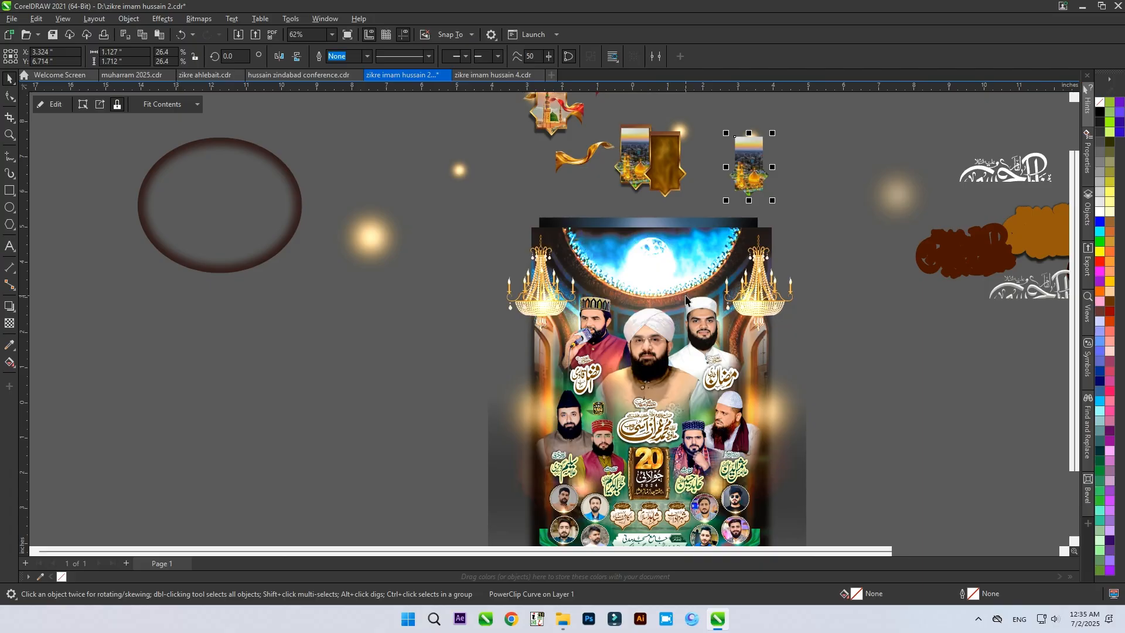
pyautogui.scroll(-2, 685, 299)
pyautogui.moveTo(590, 303); pyautogui.dragTo(487, 212)
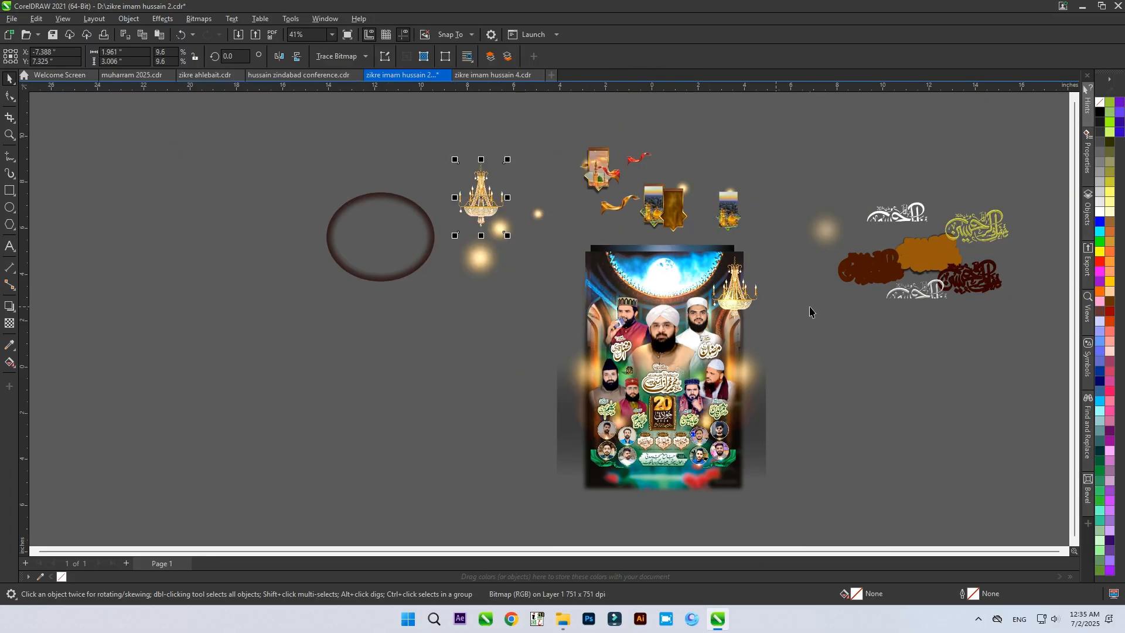
pyautogui.moveTo(737, 305); pyautogui.dragTo(529, 185)
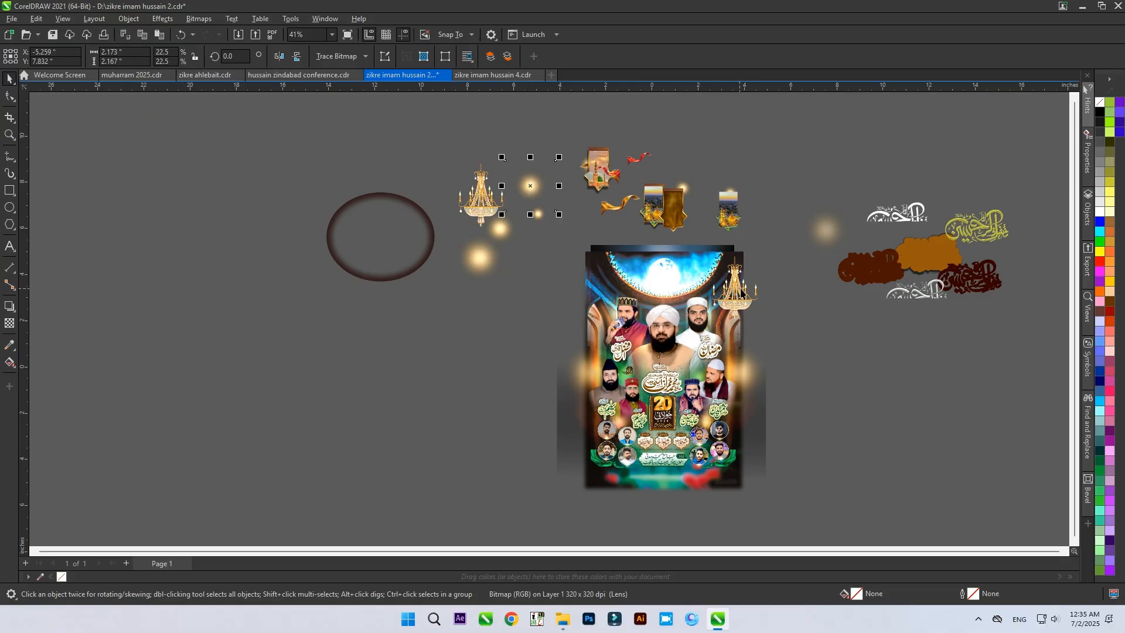
pyautogui.moveTo(741, 291); pyautogui.dragTo(433, 223)
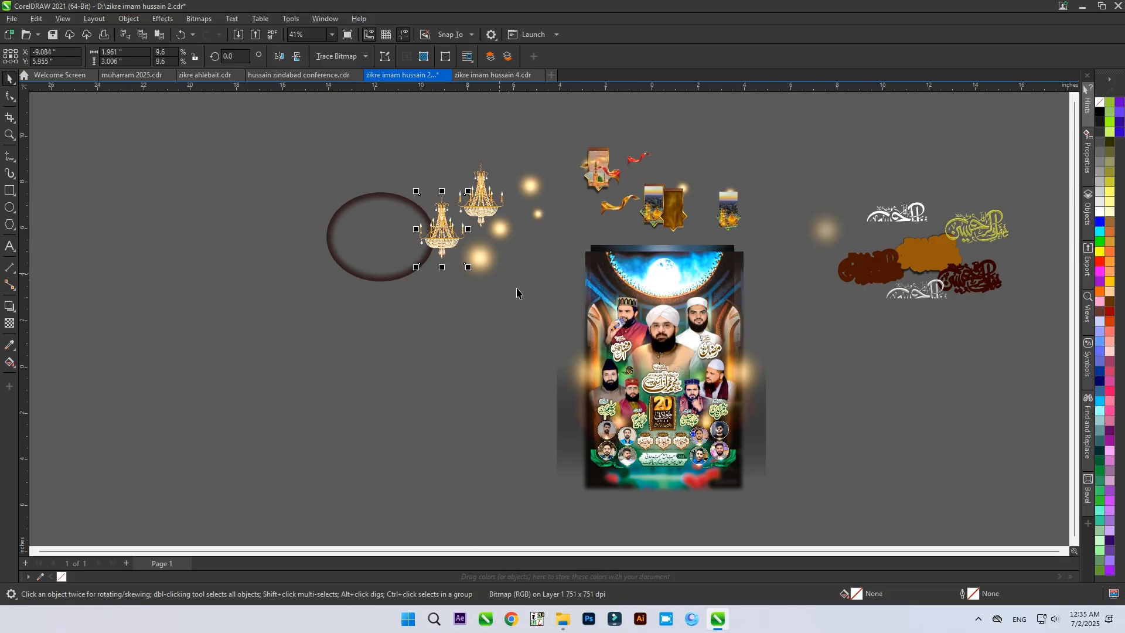
# - Move the speaker portraits, name lettering, date block and venue banner together to the poster's left, followed by the leftover portrait in the white cap
pyautogui.scroll(-3, 707, 225)
pyautogui.scroll(4, 674, 327)
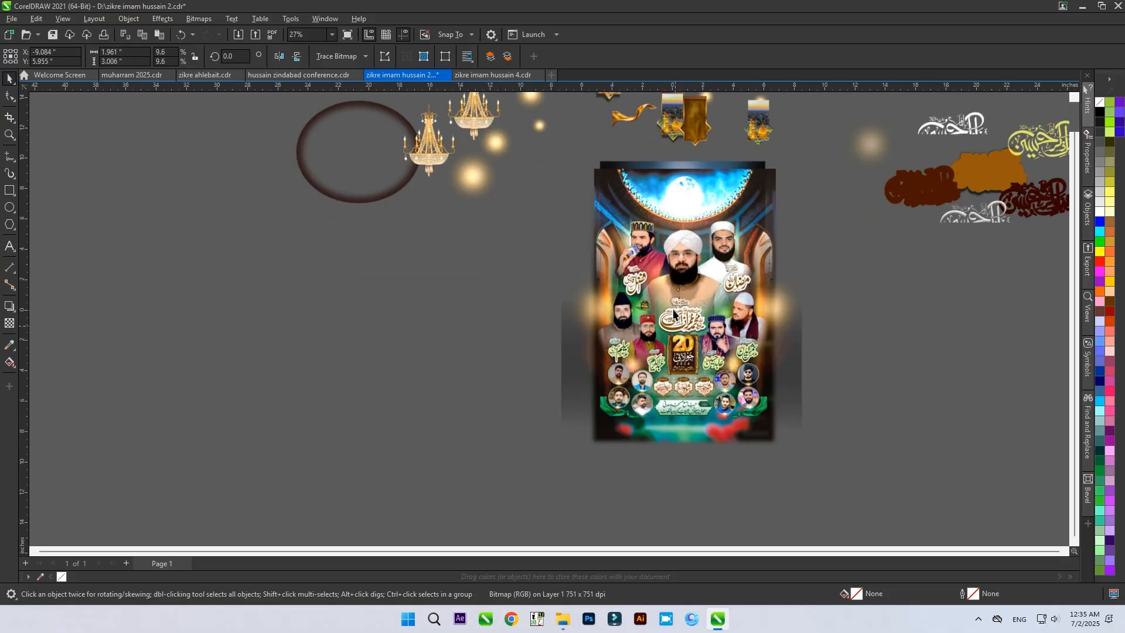
pyautogui.moveTo(518, 202); pyautogui.dragTo(770, 417)
pyautogui.scroll(-2, 740, 276)
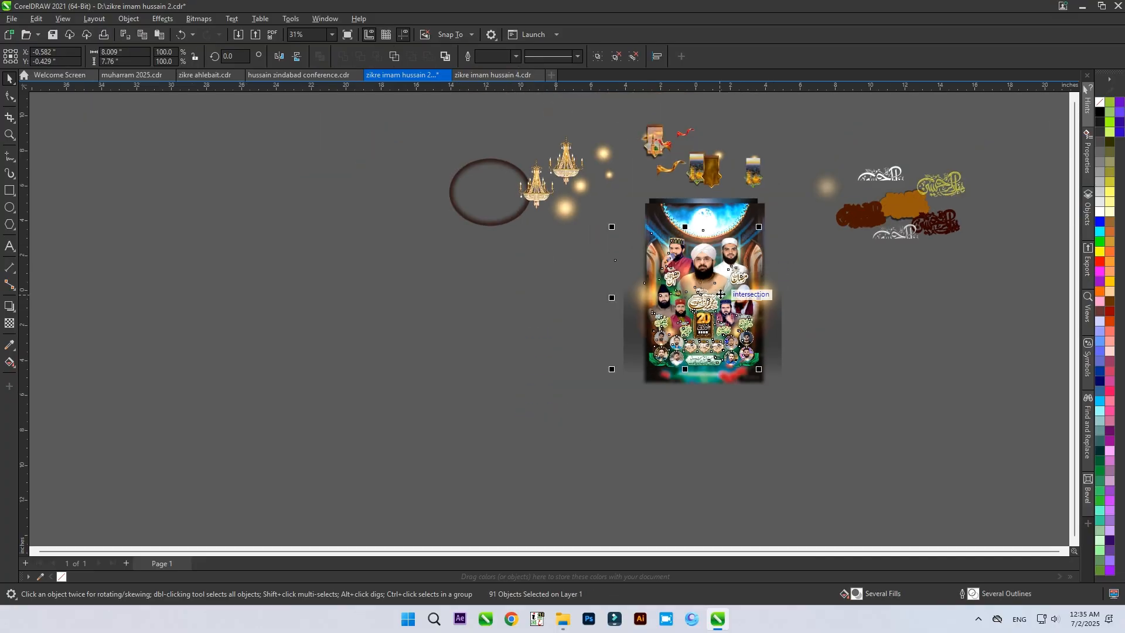
pyautogui.moveTo(721, 293); pyautogui.dragTo(406, 283)
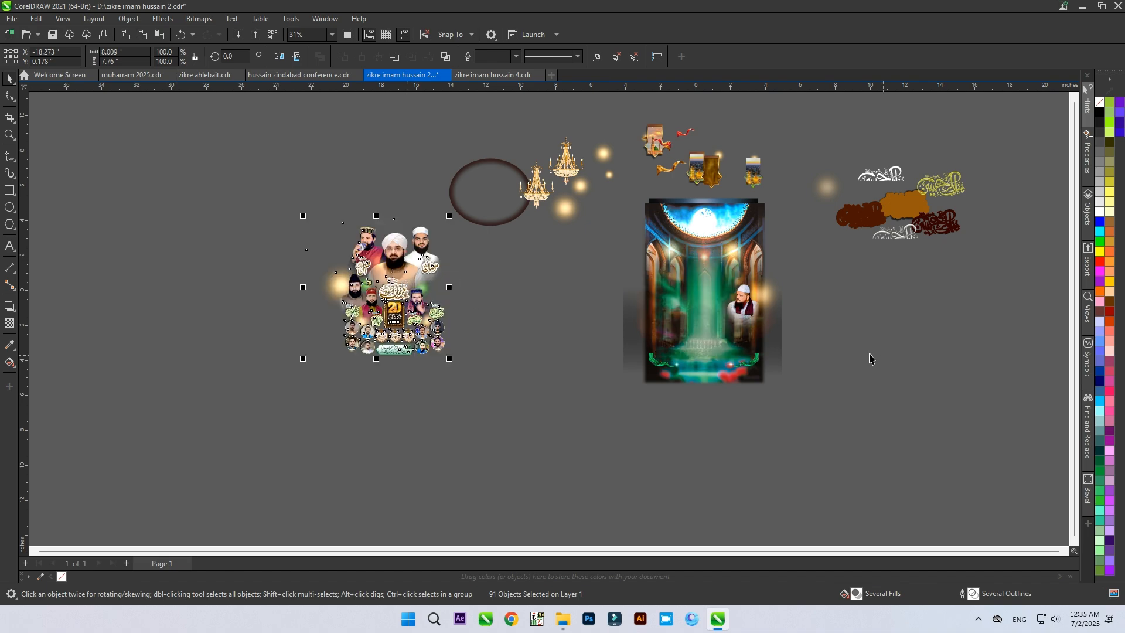
pyautogui.moveTo(756, 318); pyautogui.dragTo(477, 283)
pyautogui.click(477, 344)
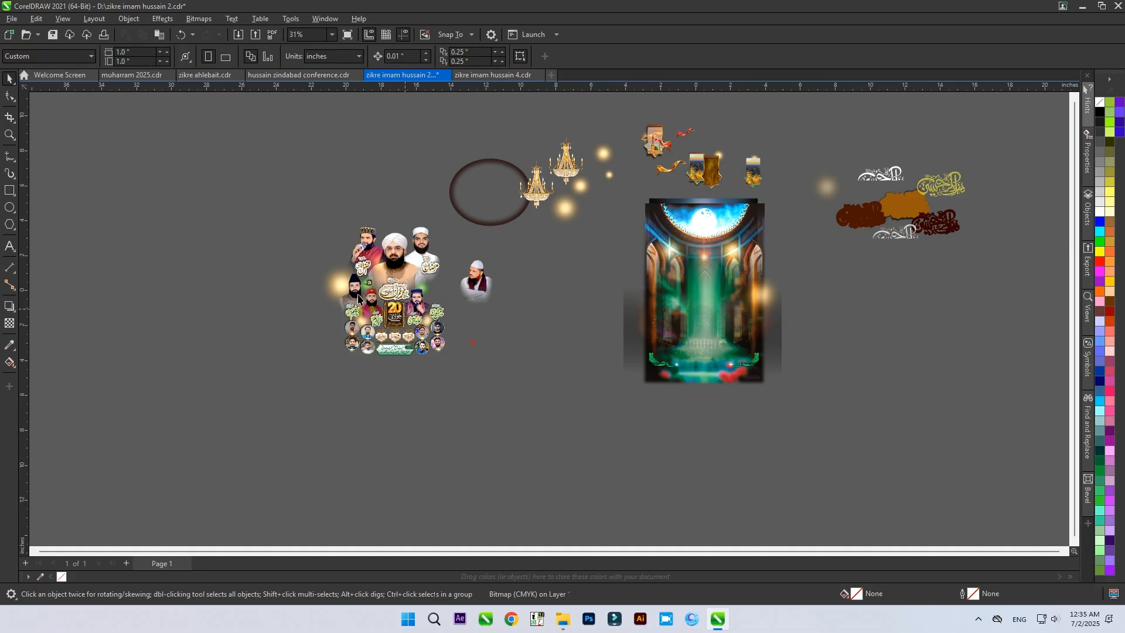
# - Examine the round pearl-framed portraits, the three guest name badges and the green venue banner up close
pyautogui.scroll(3, 357, 314)
pyautogui.scroll(3, 378, 340)
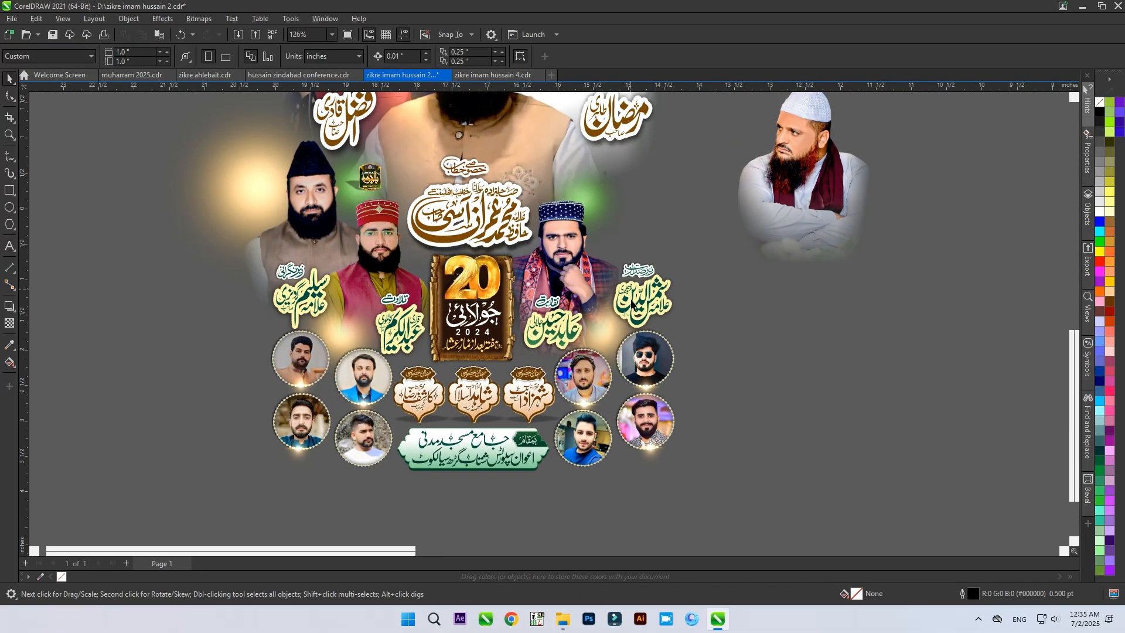
pyautogui.scroll(2, 584, 440)
pyautogui.scroll(2, 744, 359)
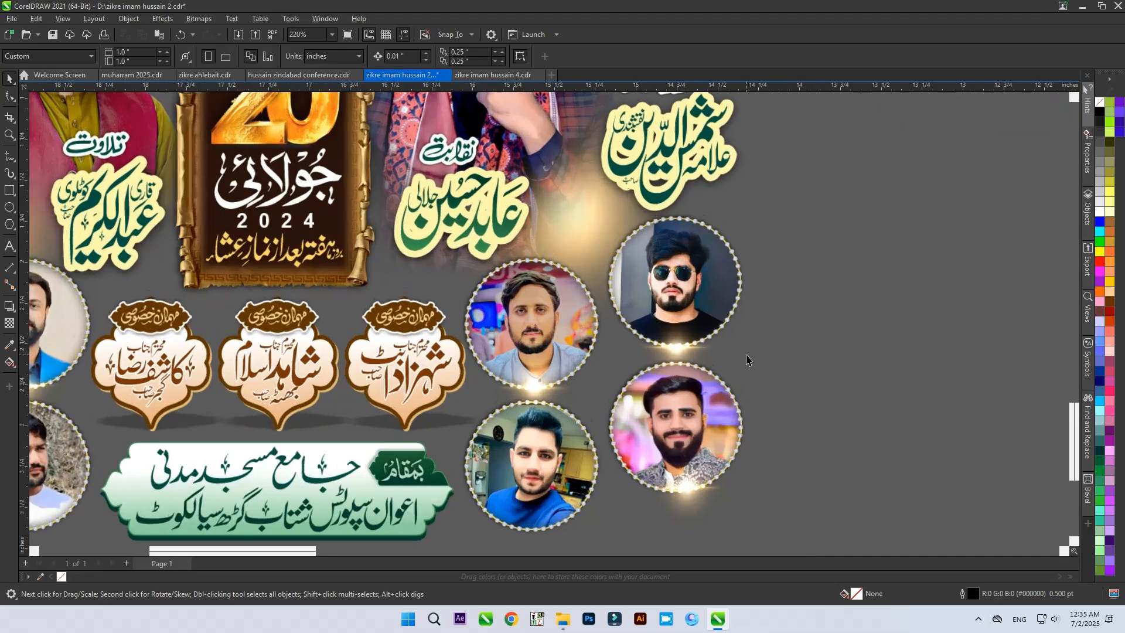
pyautogui.scroll(2, 742, 357)
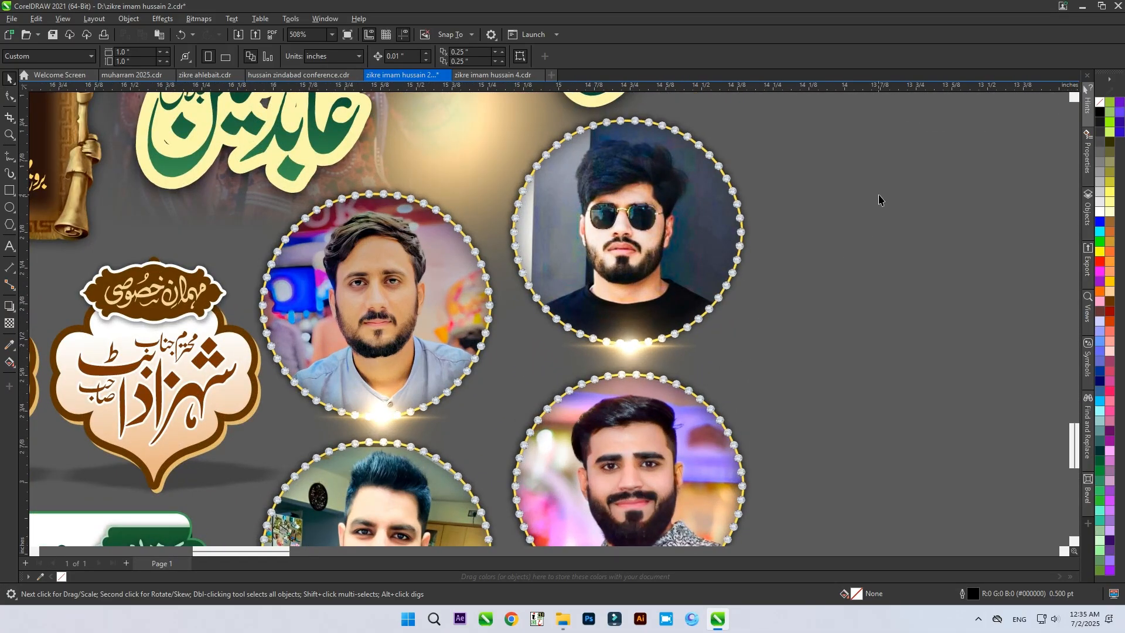
pyautogui.scroll(-1, 879, 200)
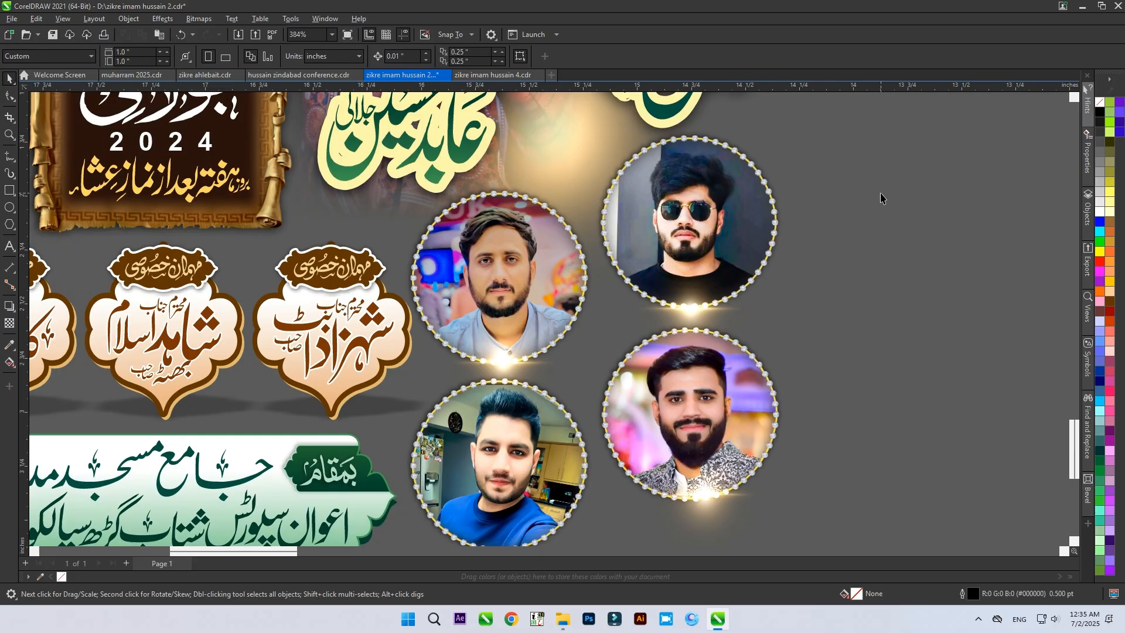
pyautogui.scroll(-2, 881, 198)
pyautogui.scroll(1, 880, 198)
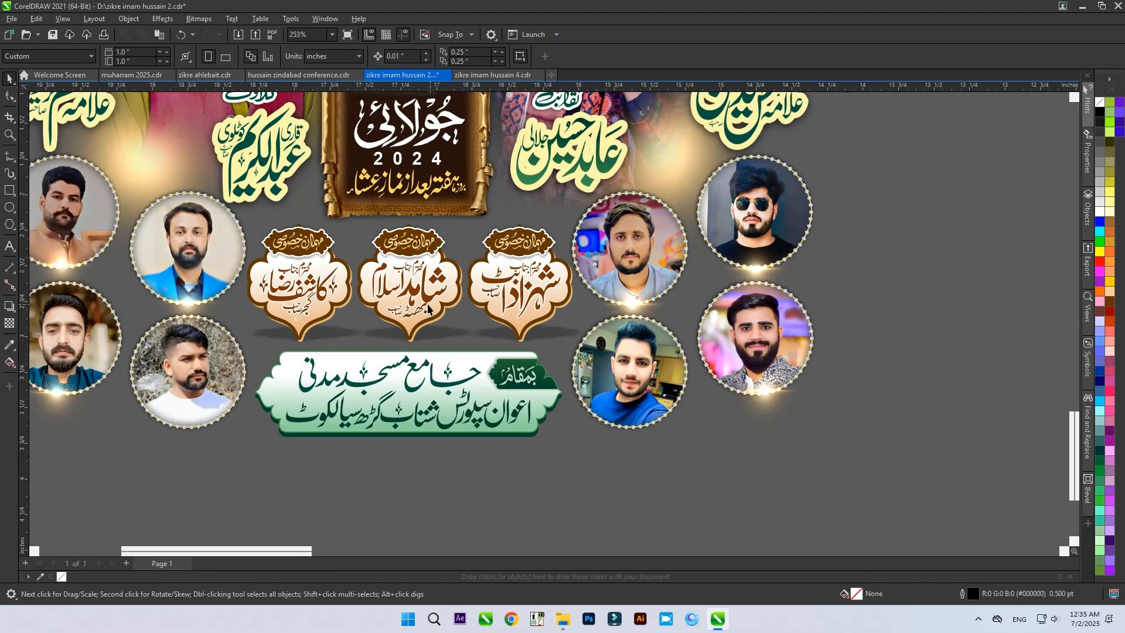
pyautogui.scroll(-2, 427, 308)
pyautogui.scroll(1, 504, 339)
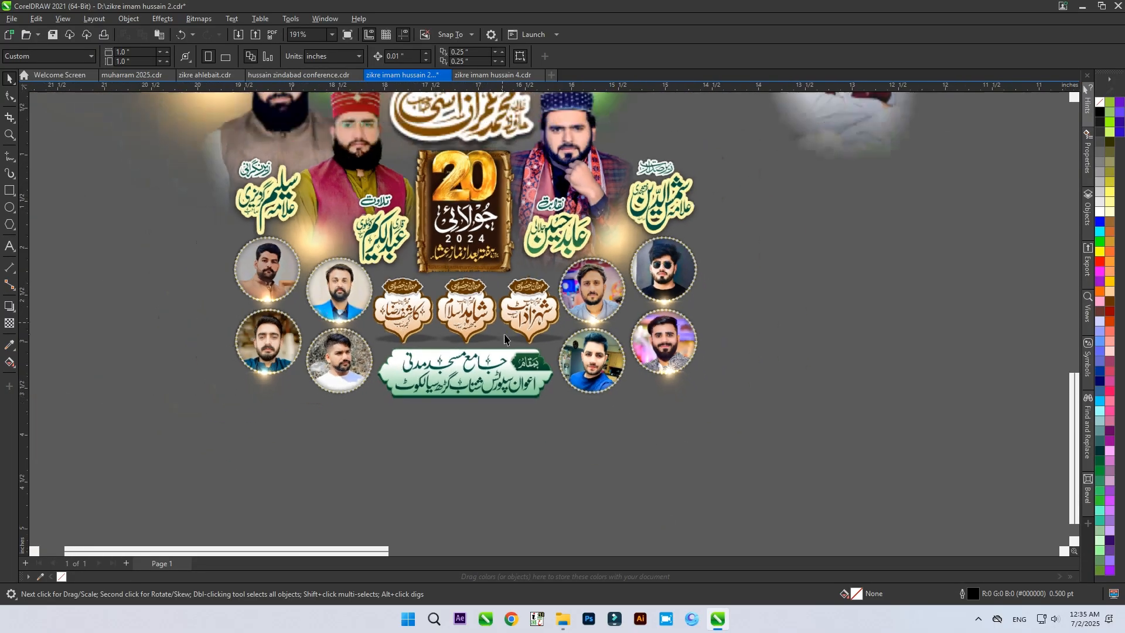
# - Move the gold 20, the white month calligraphy and the scroll frame group out of the date block to below the venue banner
pyautogui.scroll(-1, 495, 212)
pyautogui.moveTo(479, 187); pyautogui.dragTo(453, 468)
pyautogui.moveTo(489, 221); pyautogui.dragTo(478, 527)
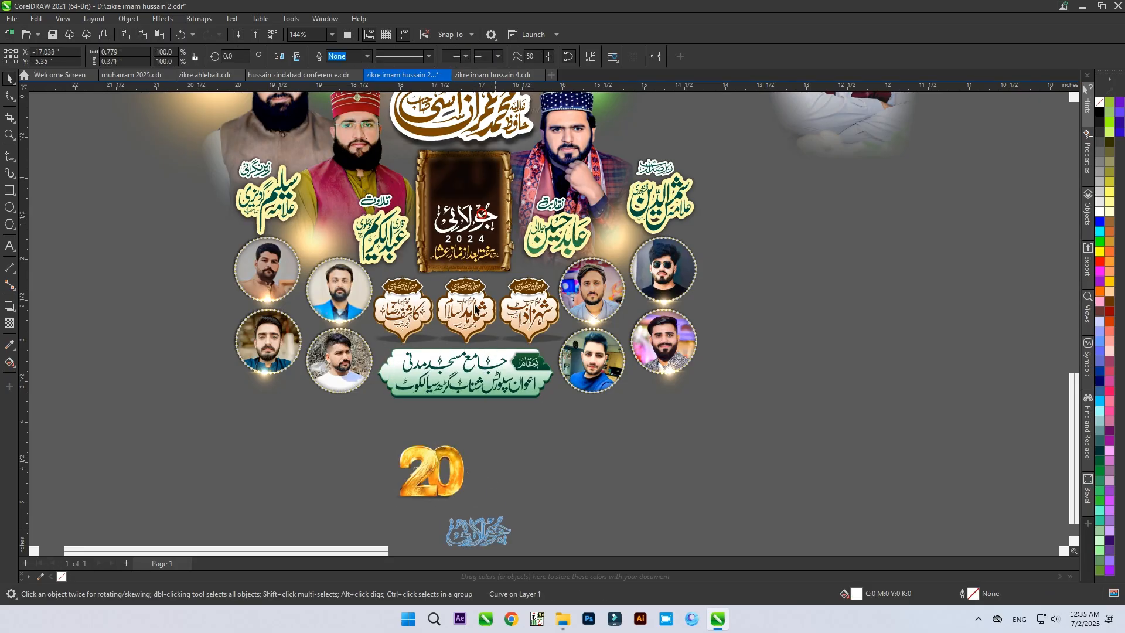
pyautogui.moveTo(504, 216); pyautogui.dragTo(652, 482)
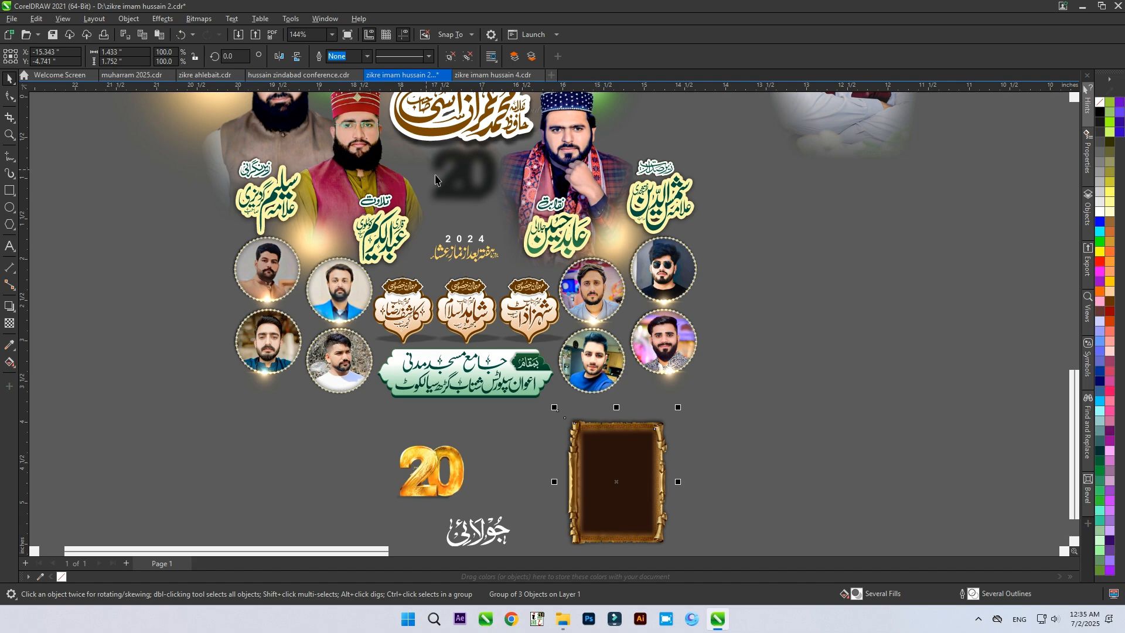
# - Ungroup the scroll frame and move its blurred dark brown panel out beside the parchment
pyautogui.scroll(-2, 375, 258)
pyautogui.scroll(3, 543, 393)
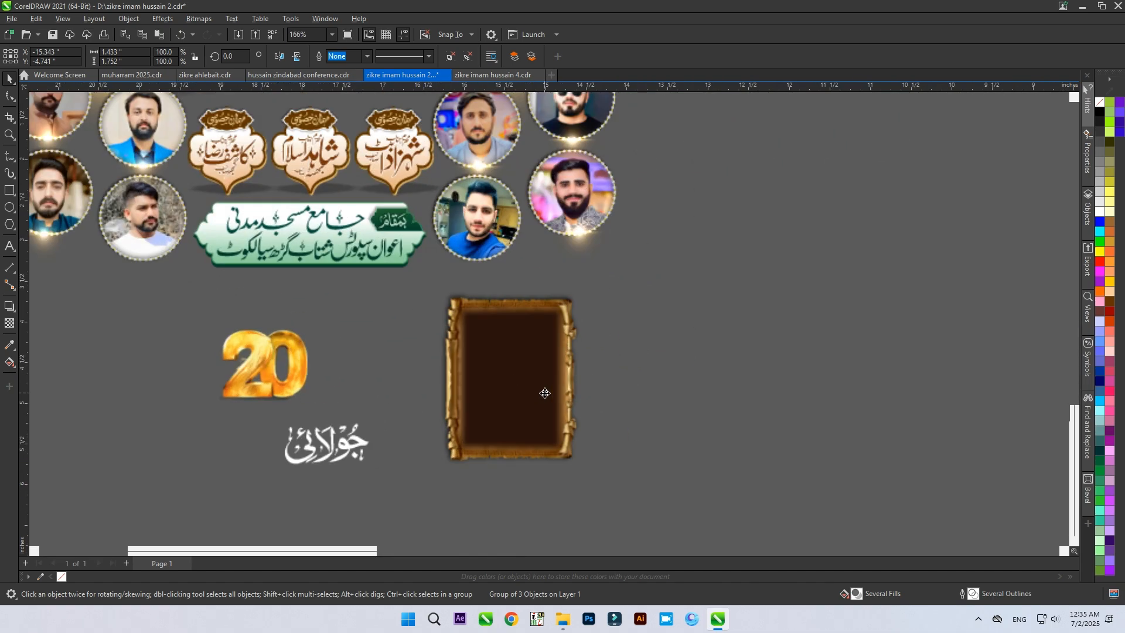
pyautogui.click(637, 364)
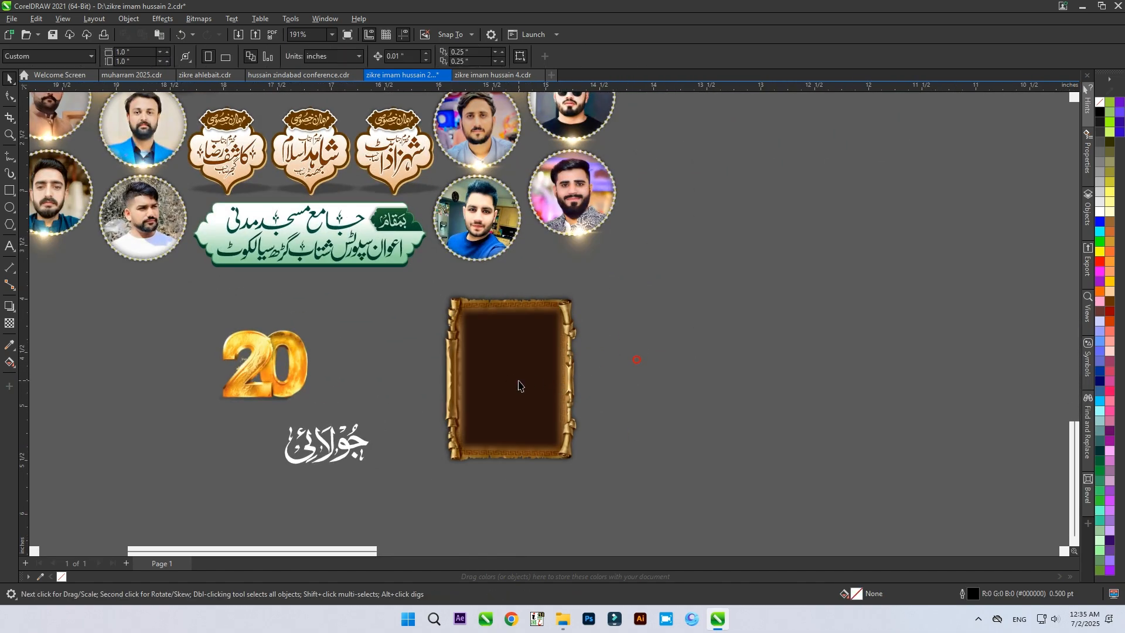
pyautogui.moveTo(615, 375); pyautogui.dragTo(640, 366)
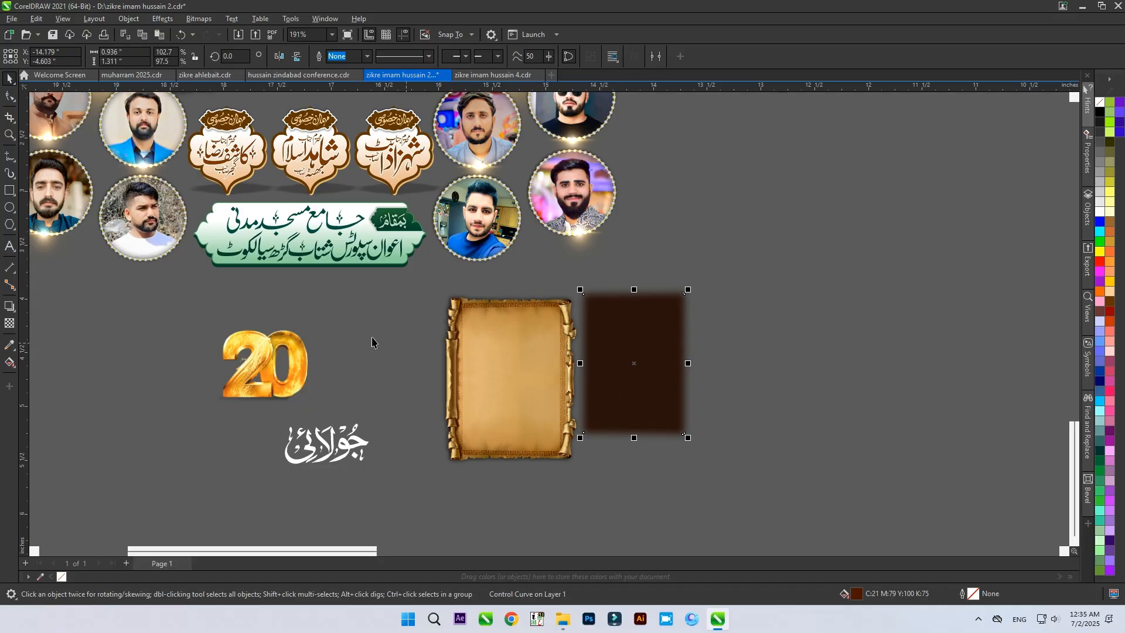
# - Examine the three large speaker portraits and their name lettering up close
pyautogui.scroll(-2, 376, 331)
pyautogui.scroll(-2, 375, 331)
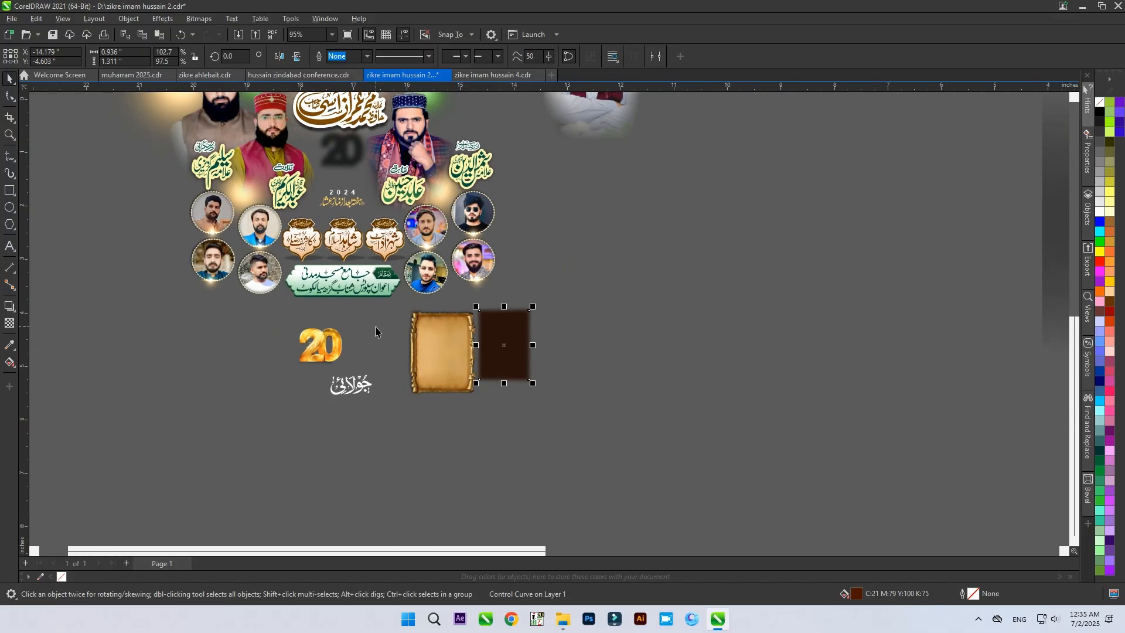
pyautogui.scroll(-1, 321, 168)
pyautogui.scroll(6, 321, 168)
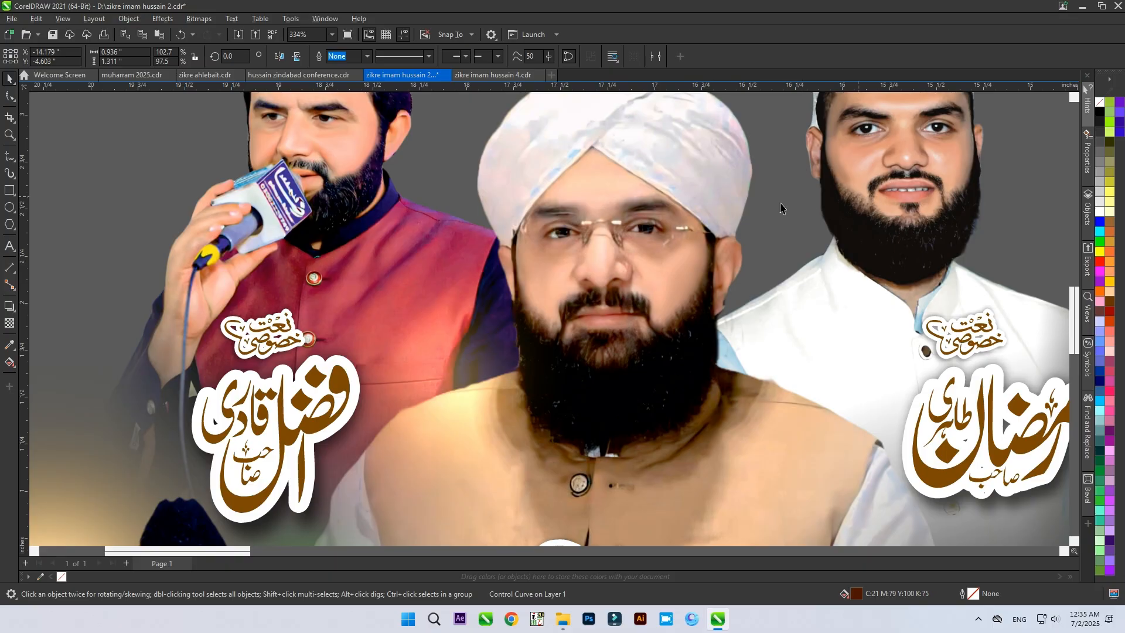
pyautogui.scroll(-2, 410, 209)
pyautogui.scroll(-2, 361, 234)
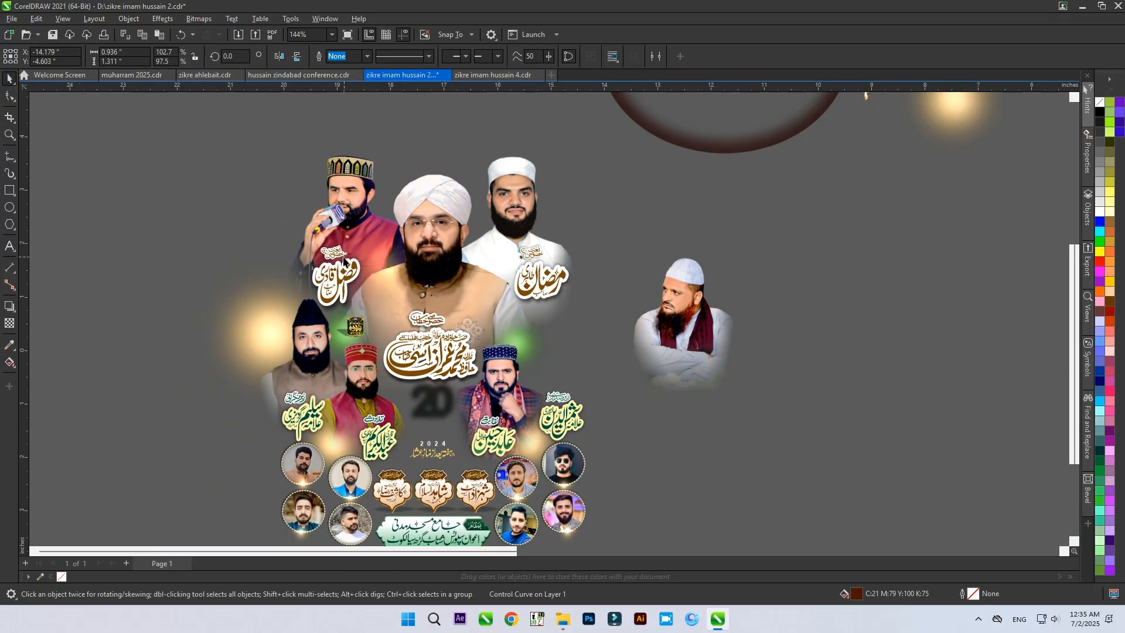
pyautogui.scroll(-5, 345, 262)
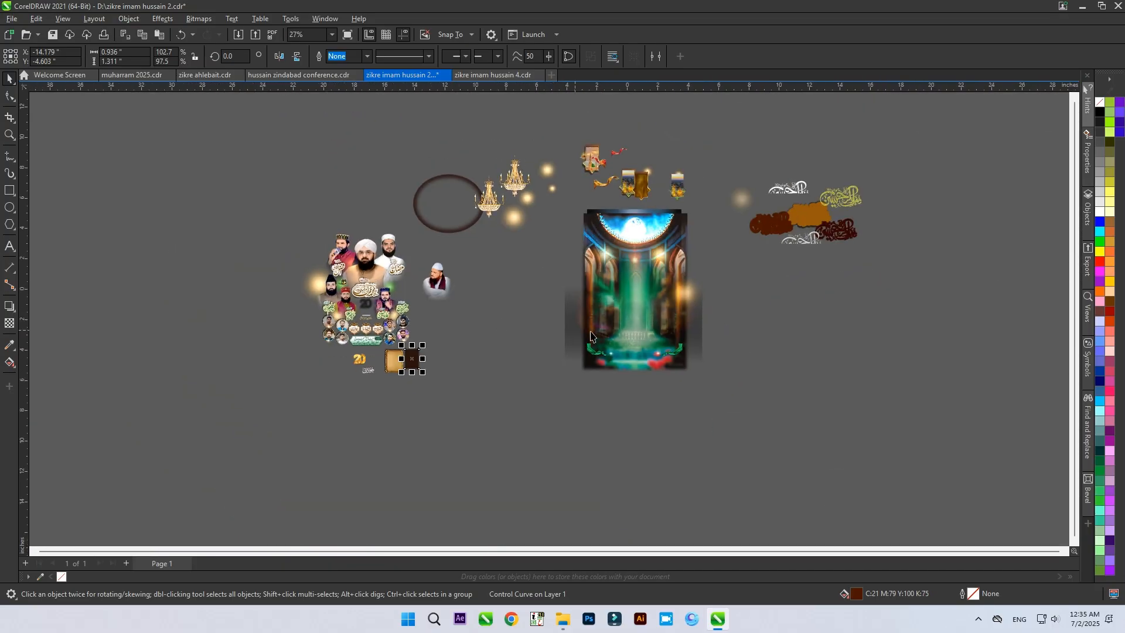
# - Move both green ribbons and the pair of small sparkles from the poster's base to the empty area right of the poster
pyautogui.scroll(2, 709, 304)
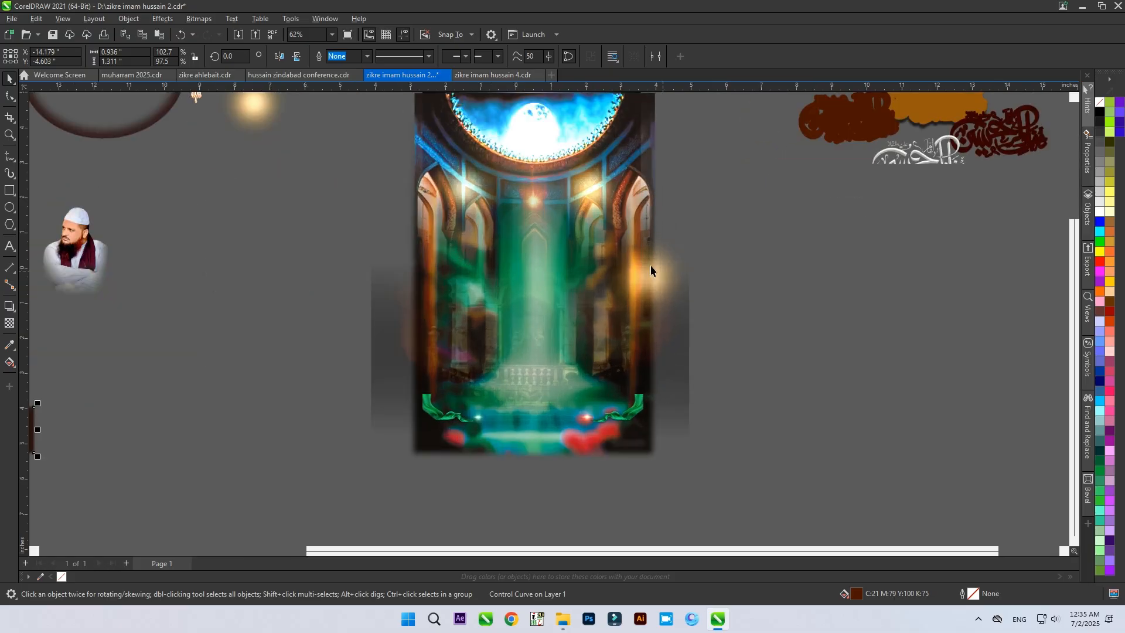
pyautogui.moveTo(630, 426); pyautogui.dragTo(773, 361)
pyautogui.moveTo(456, 426); pyautogui.dragTo(861, 358)
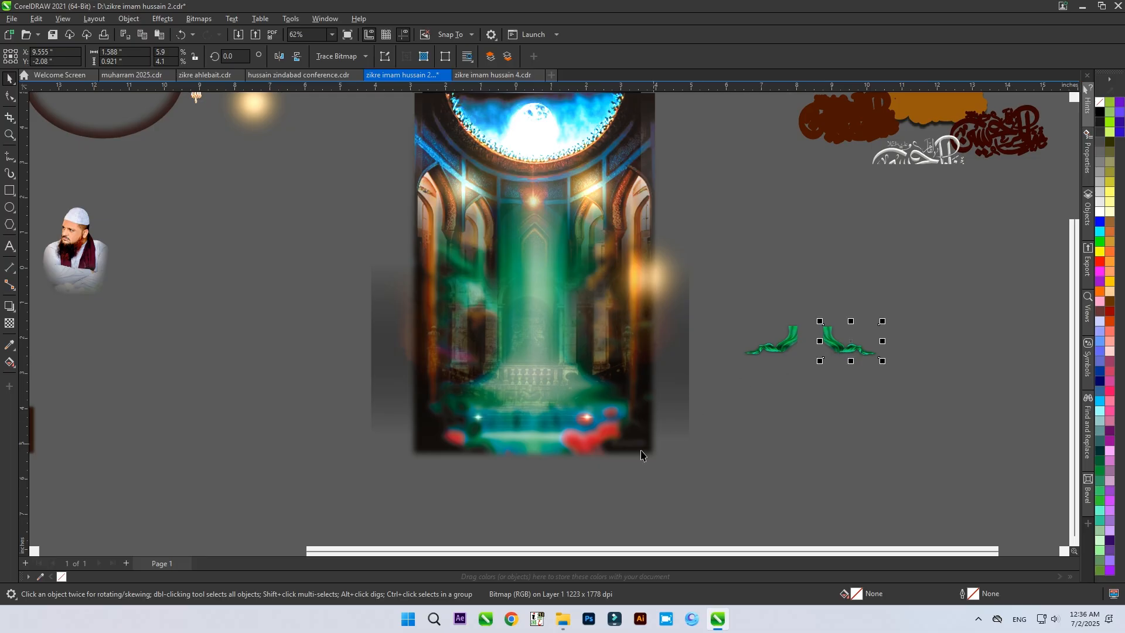
pyautogui.moveTo(415, 479); pyautogui.dragTo(653, 367)
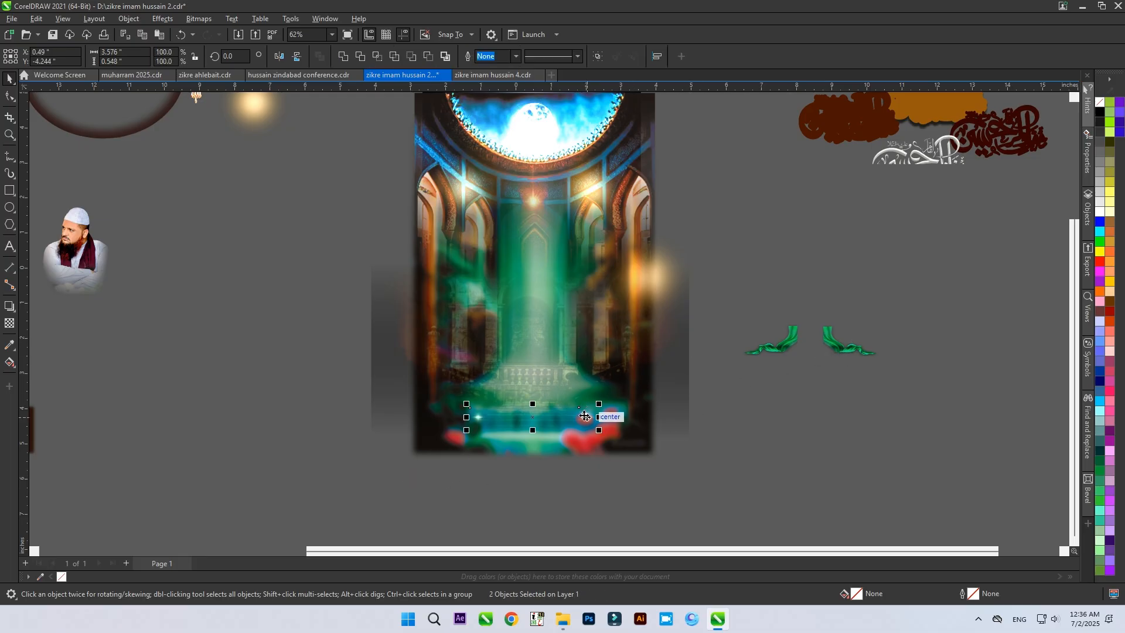
pyautogui.moveTo(587, 414); pyautogui.dragTo(998, 257)
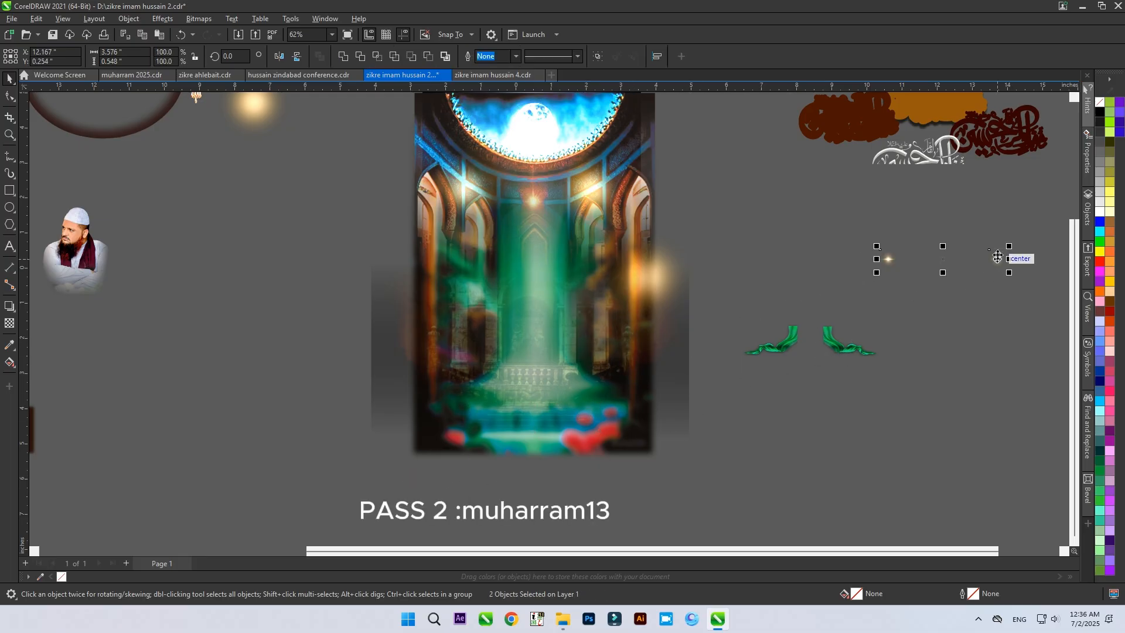
# - Move the upper golden glow, both moonlit dome layers and the faded pillared hall layer off the poster background
pyautogui.scroll(-1, 998, 256)
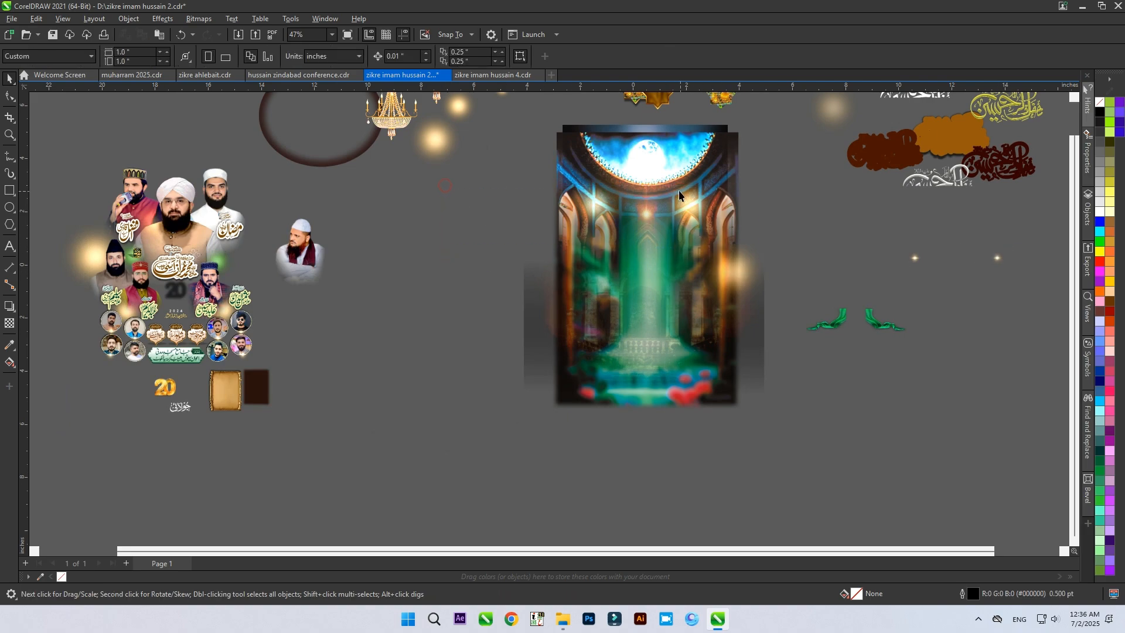
pyautogui.moveTo(675, 179); pyautogui.dragTo(348, 180)
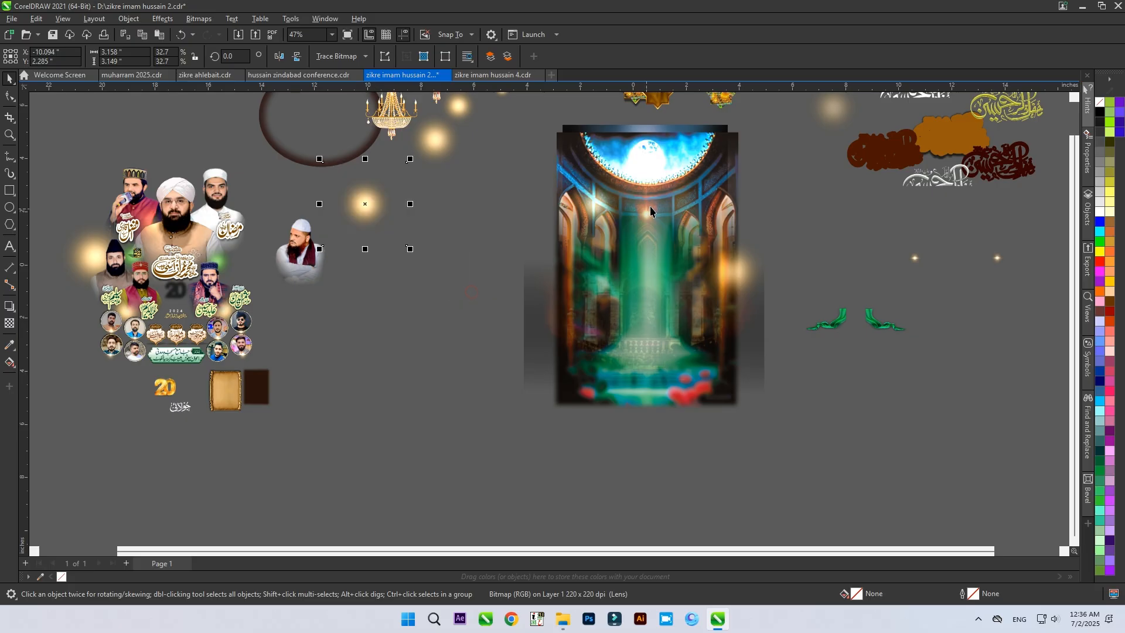
pyautogui.moveTo(647, 197); pyautogui.dragTo(426, 398)
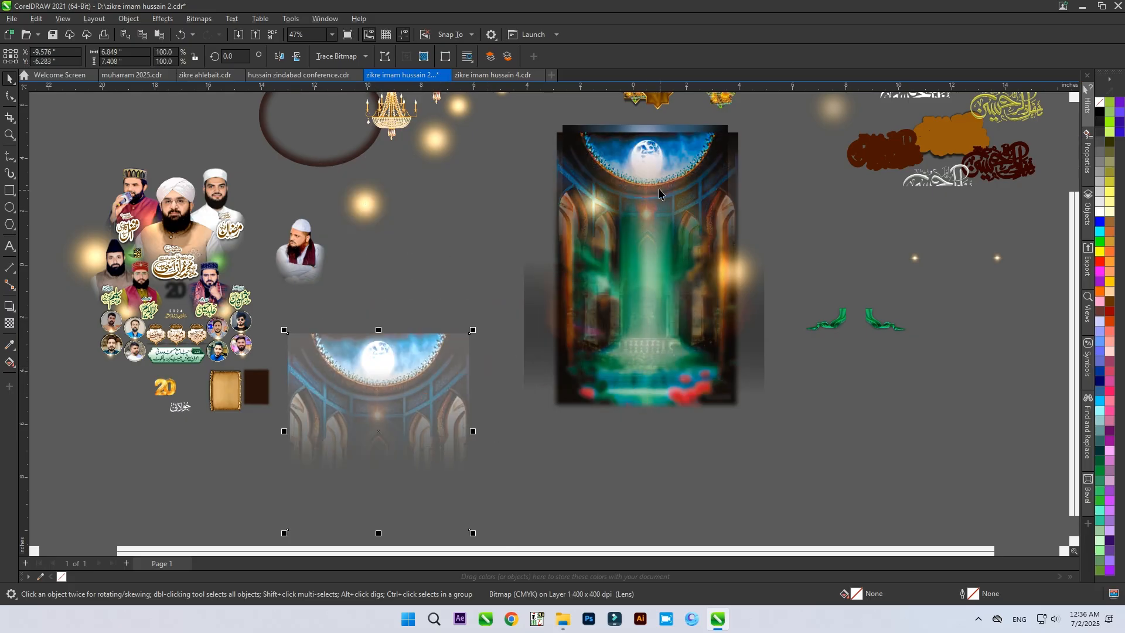
pyautogui.moveTo(657, 179); pyautogui.dragTo(637, 483)
pyautogui.moveTo(658, 276); pyautogui.dragTo(898, 453)
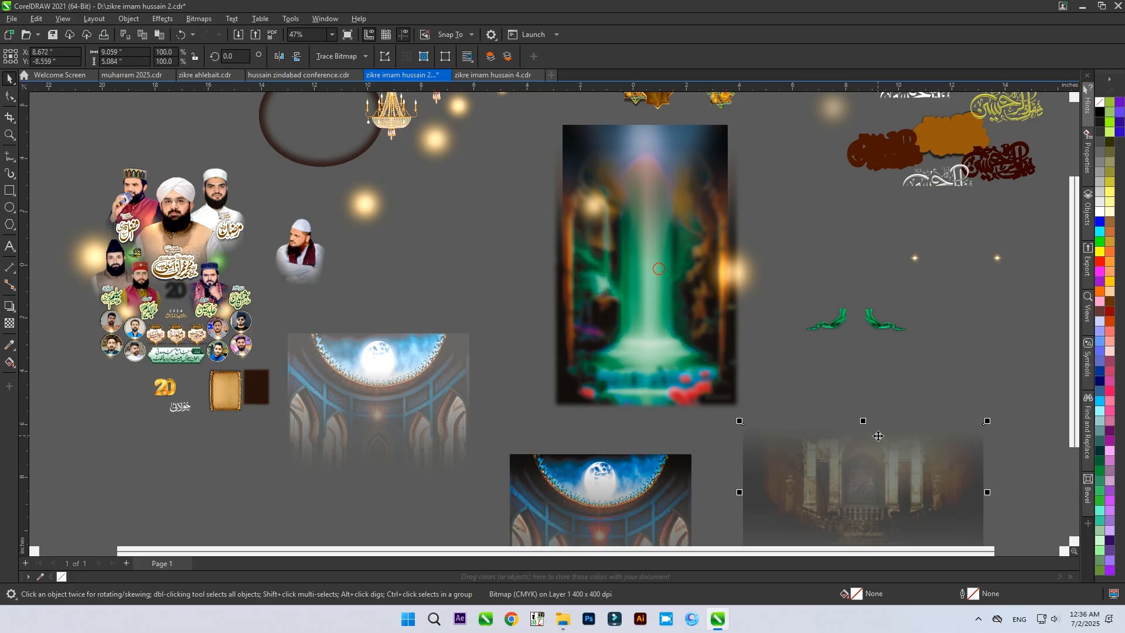
pyautogui.scroll(-3, 659, 233)
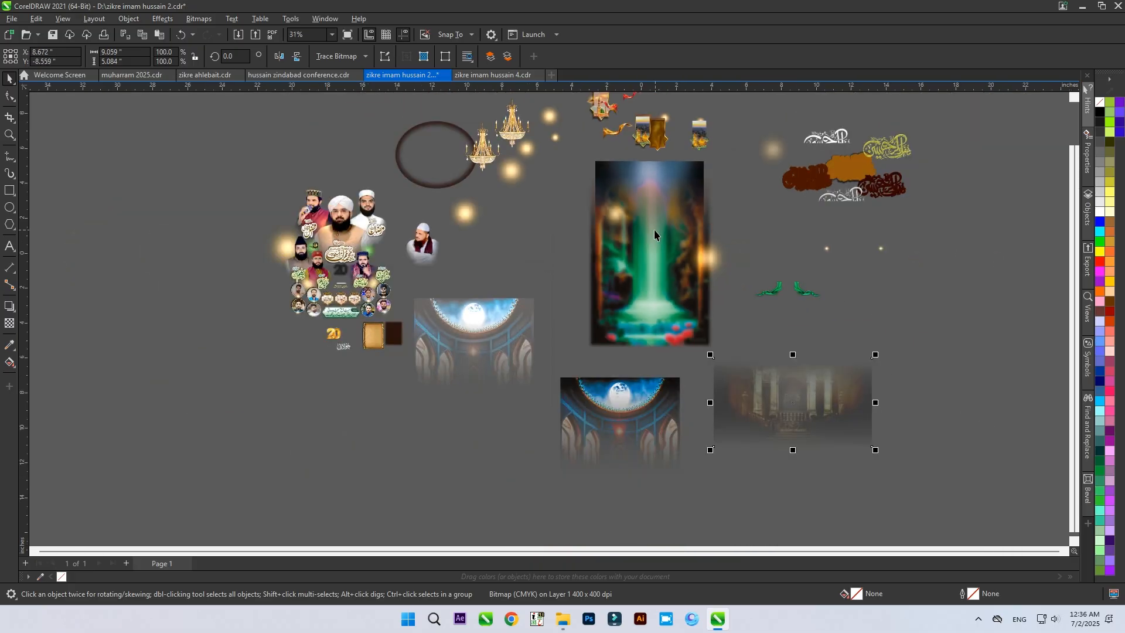
# - Move two golden glows, the green waterfall layer and the blurred brown backdrop off the poster's base
pyautogui.moveTo(641, 236); pyautogui.dragTo(950, 359)
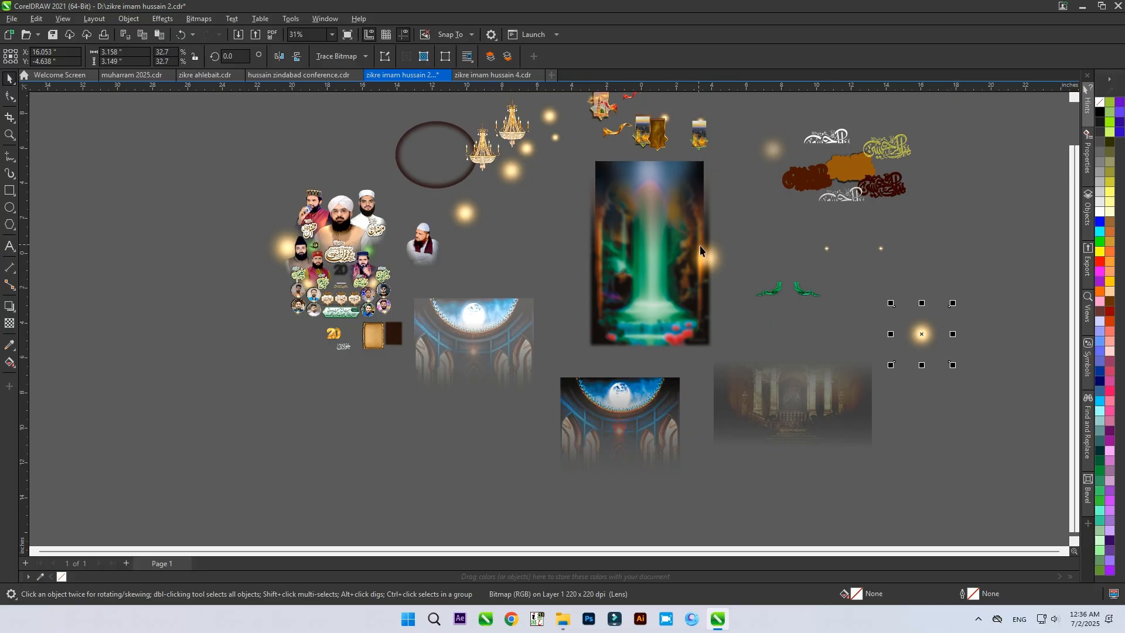
pyautogui.moveTo(709, 251); pyautogui.dragTo(928, 218)
pyautogui.click(706, 298)
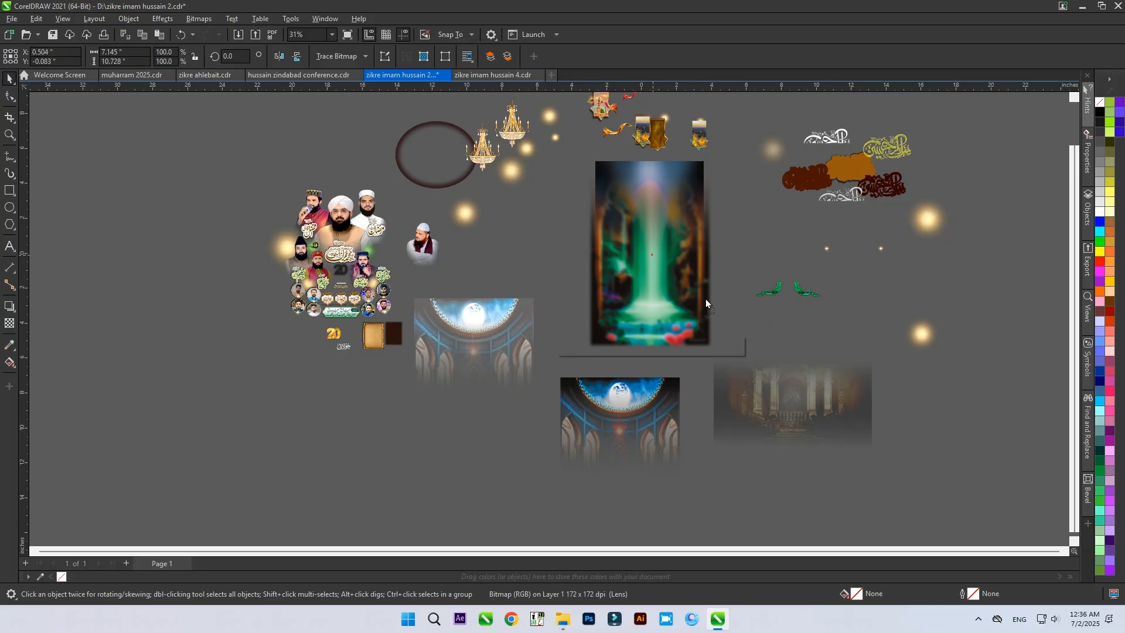
pyautogui.moveTo(705, 299); pyautogui.dragTo(988, 431)
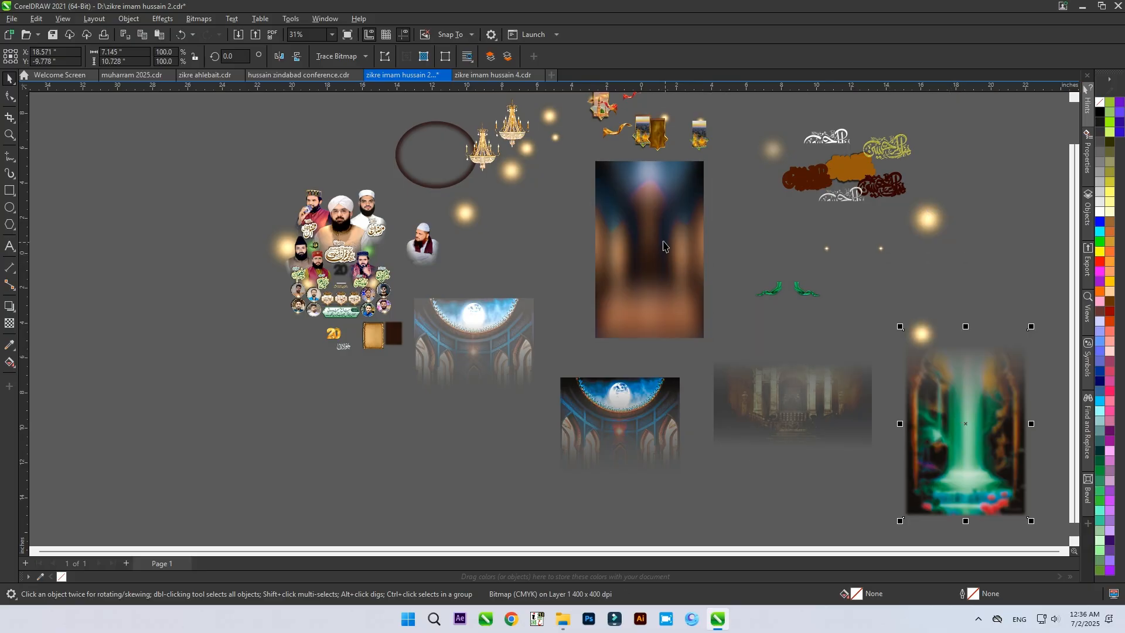
pyautogui.moveTo(663, 245); pyautogui.dragTo(519, 261)
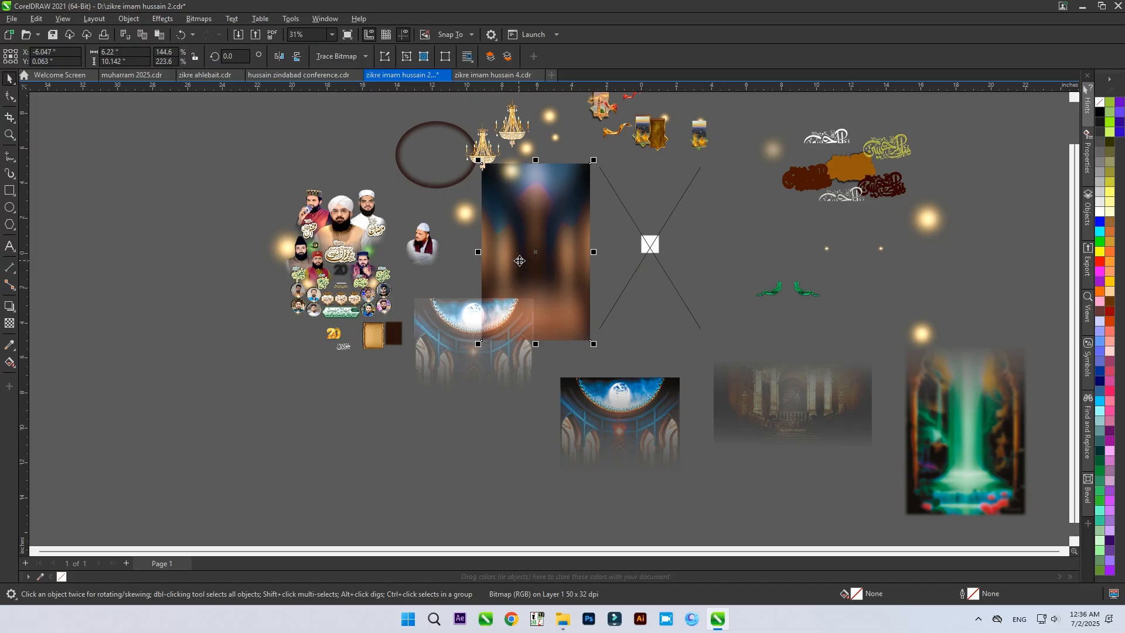
# - Select all the separated layers and examine the complete spread of poster parts around the empty page
pyautogui.scroll(-5, 519, 260)
pyautogui.moveTo(698, 171); pyautogui.dragTo(480, 341)
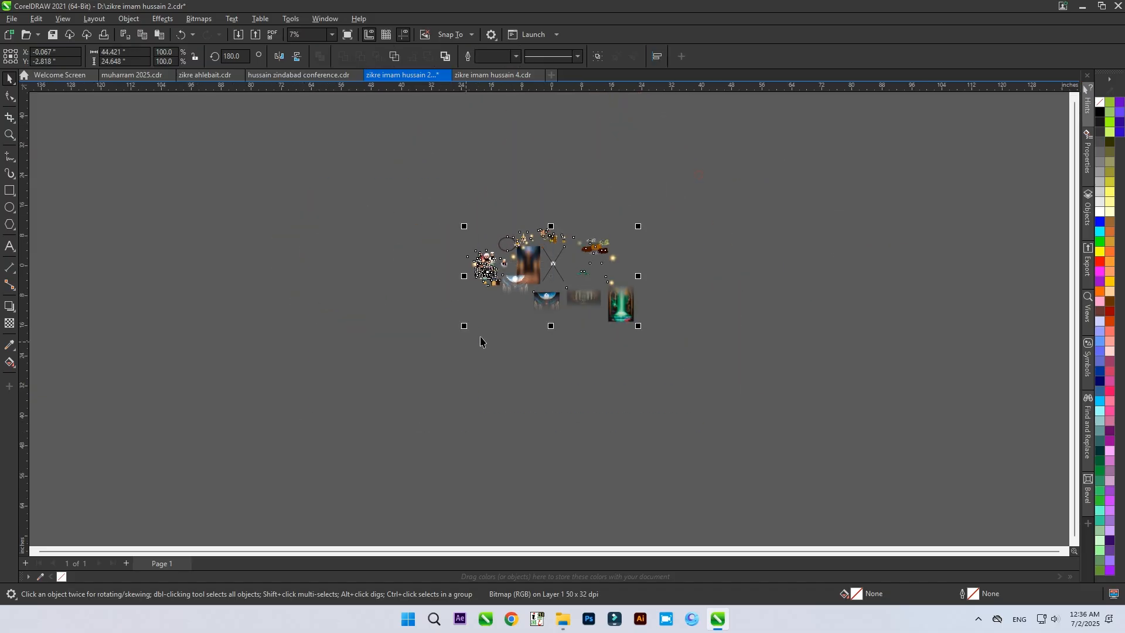
pyautogui.scroll(2, 549, 298)
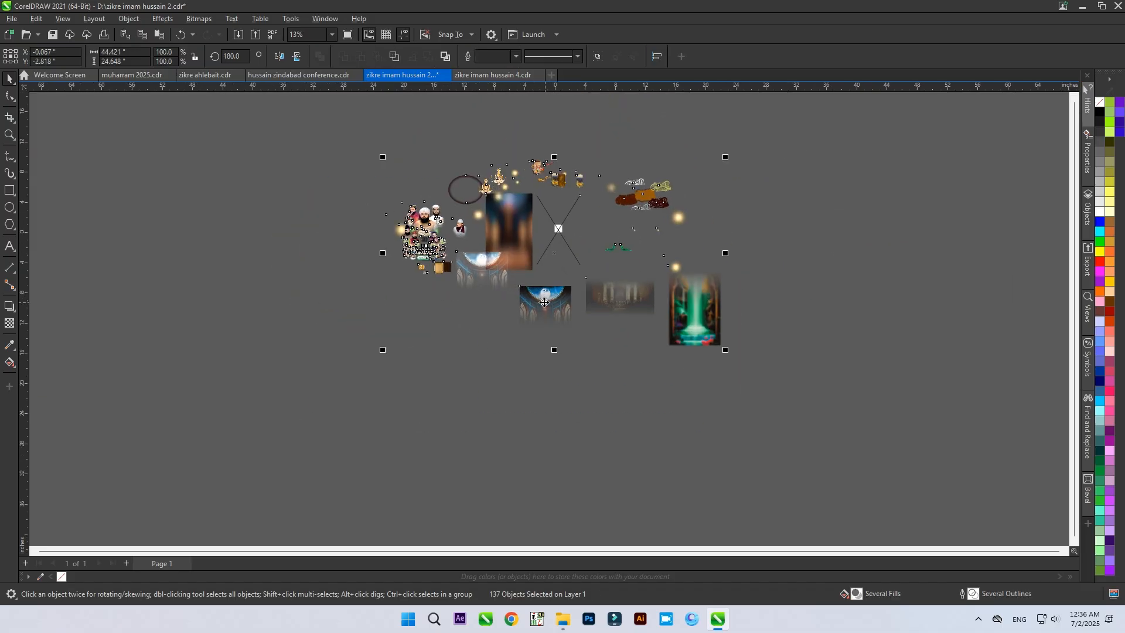
pyautogui.scroll(1, 521, 214)
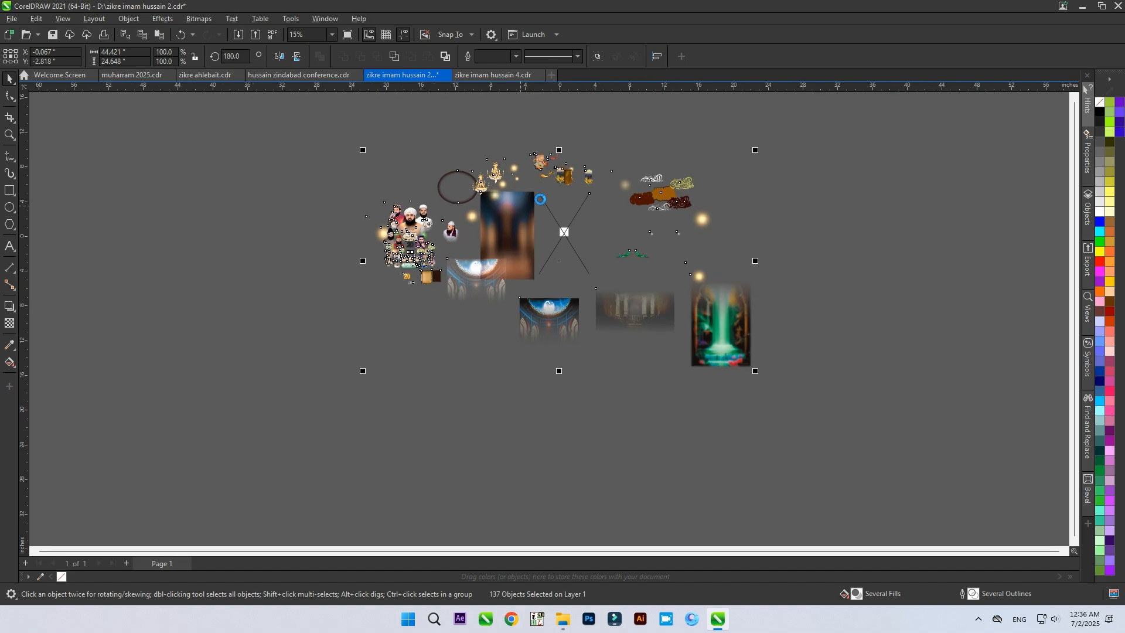
pyautogui.scroll(2, 540, 199)
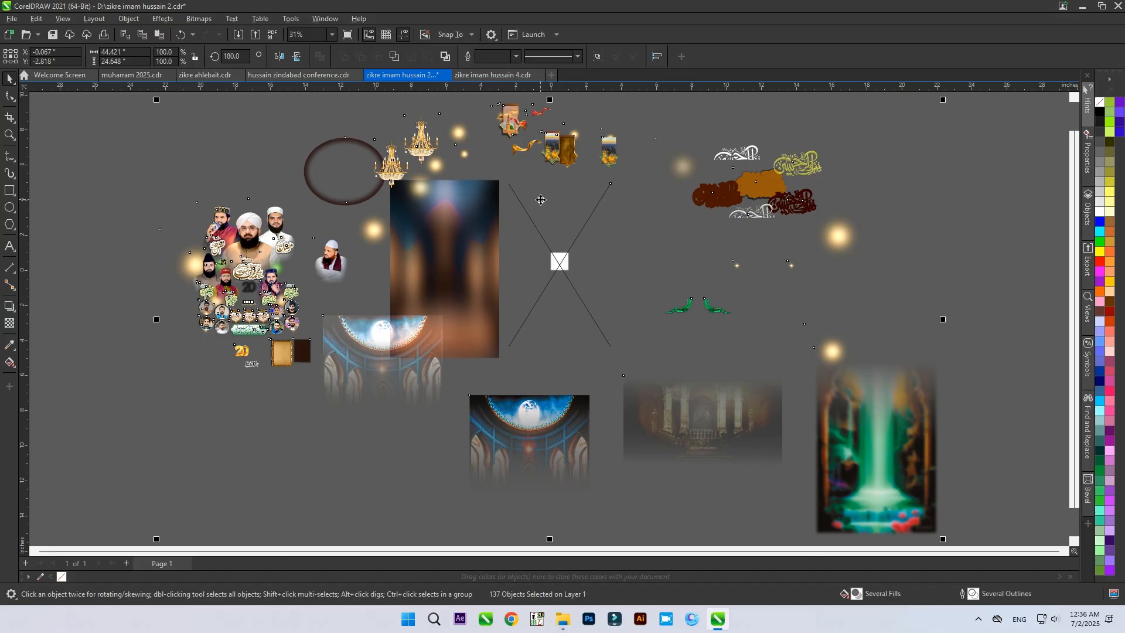
# - Undo the moves of the blurred backdrop, the green waterfall layer and the two golden glows
pyautogui.hotkey('ctrl', 'z')
pyautogui.hotkey('ctrl', 'z')
pyautogui.hotkey('ctrl', 'z')
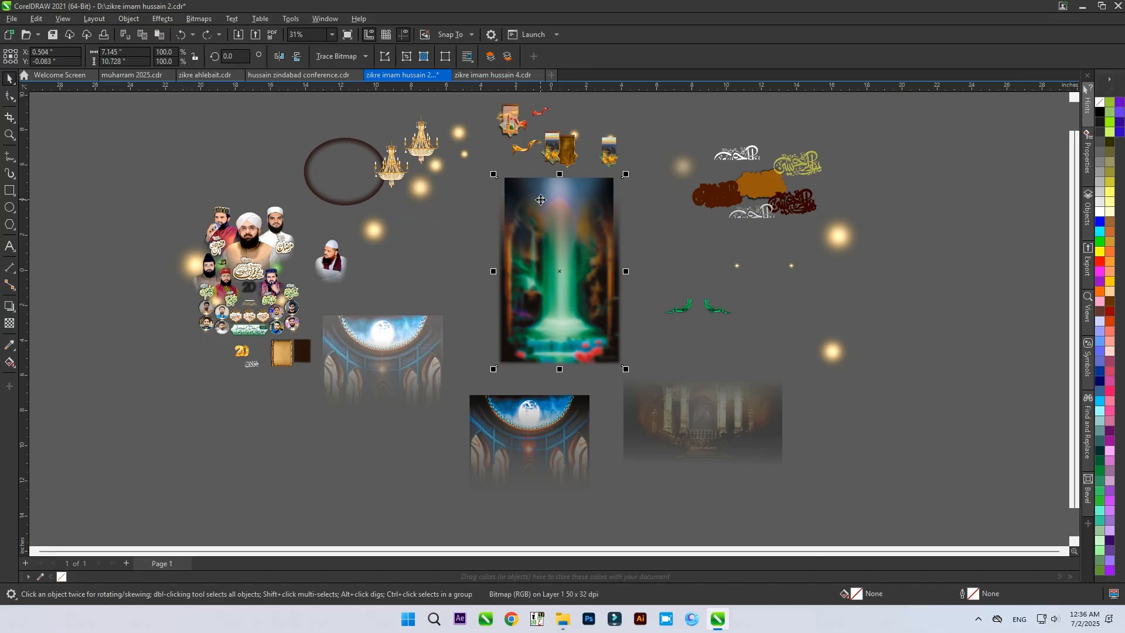
pyautogui.hotkey('ctrl', 'z')
pyautogui.hotkey('ctrl', 'z')
# - Undo the moves of the pillared hall, both moonlit domes, the upper glow, the sparkles and the green ribbons
pyautogui.hotkey('ctrl', 'z')
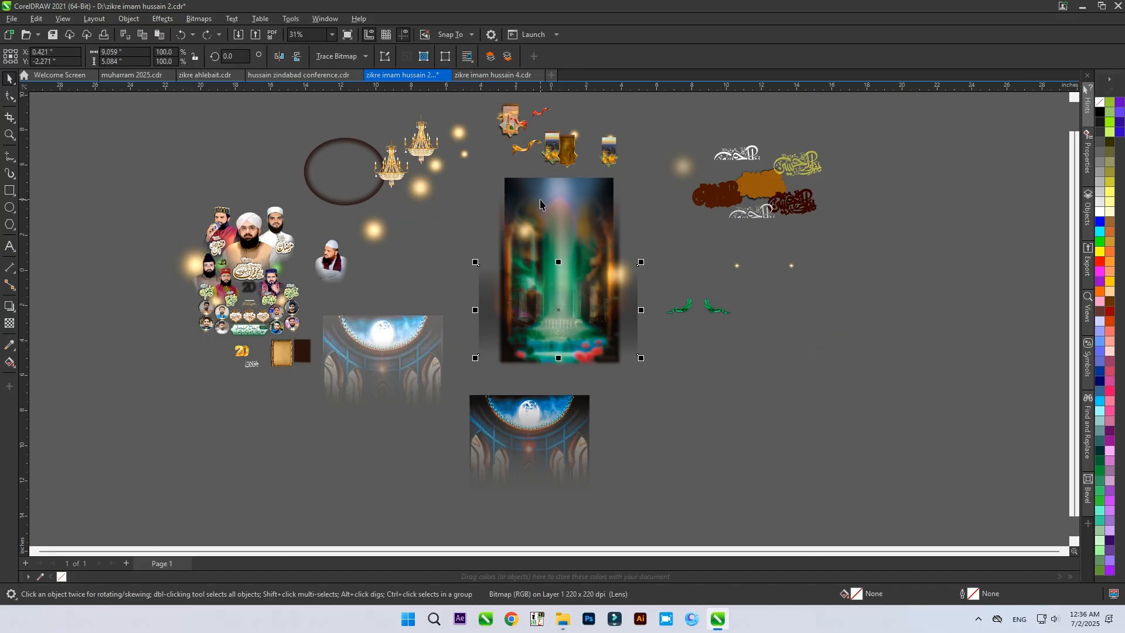
pyautogui.hotkey('ctrl', 'z')
pyautogui.hotkey('ctrl', 'z')
pyautogui.hotkey('ctrl', 'z')
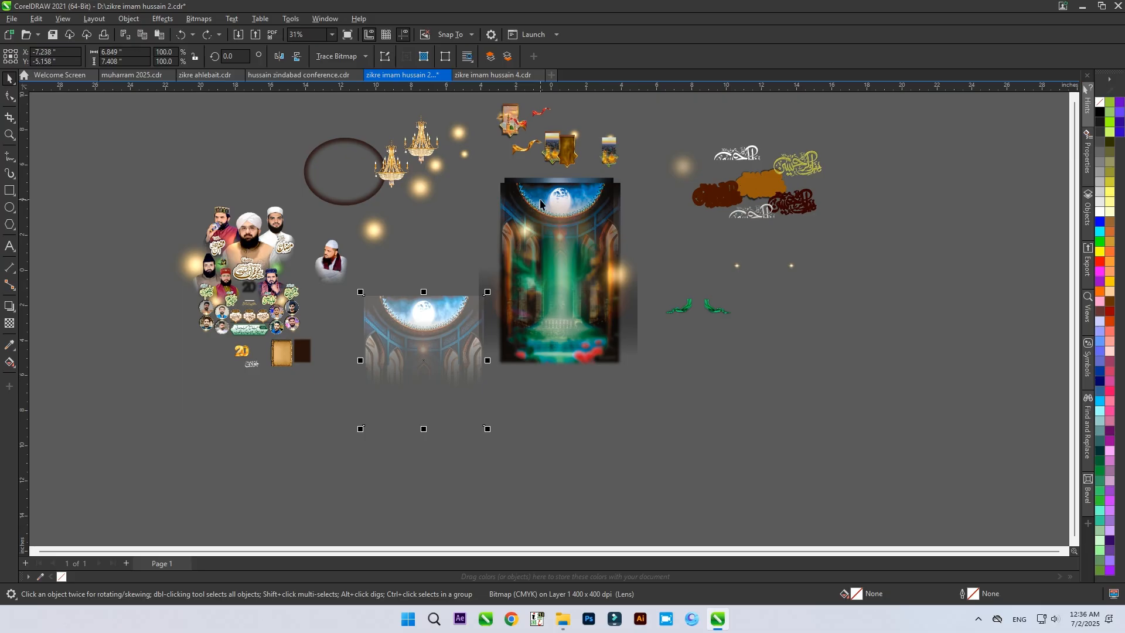
pyautogui.hotkey('ctrl', 'z')
pyautogui.hotkey('ctrl', 'z')
pyautogui.hotkey('ctrl', 'z')
pyautogui.hotkey('ctrl', 'z')
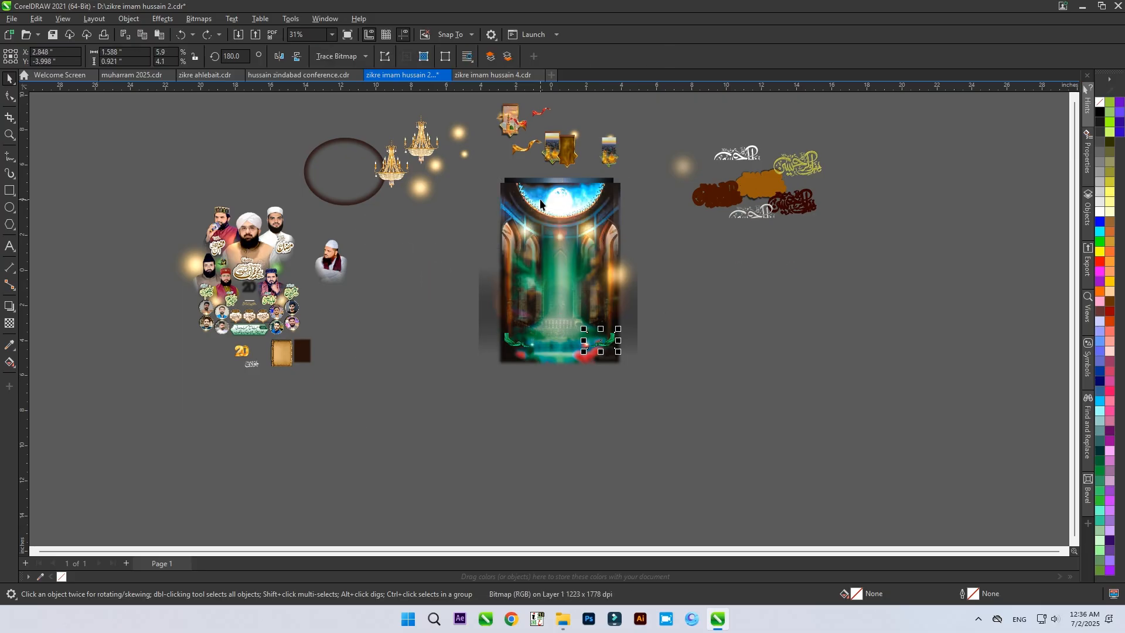
# - Undo the separation of the date block and scroll frame, and the move of the single speaker portrait
pyautogui.scroll(1, 539, 202)
pyautogui.hotkey('ctrl', 'z')
pyautogui.hotkey('ctrl', 'z')
pyautogui.hotkey('ctrl', 'z')
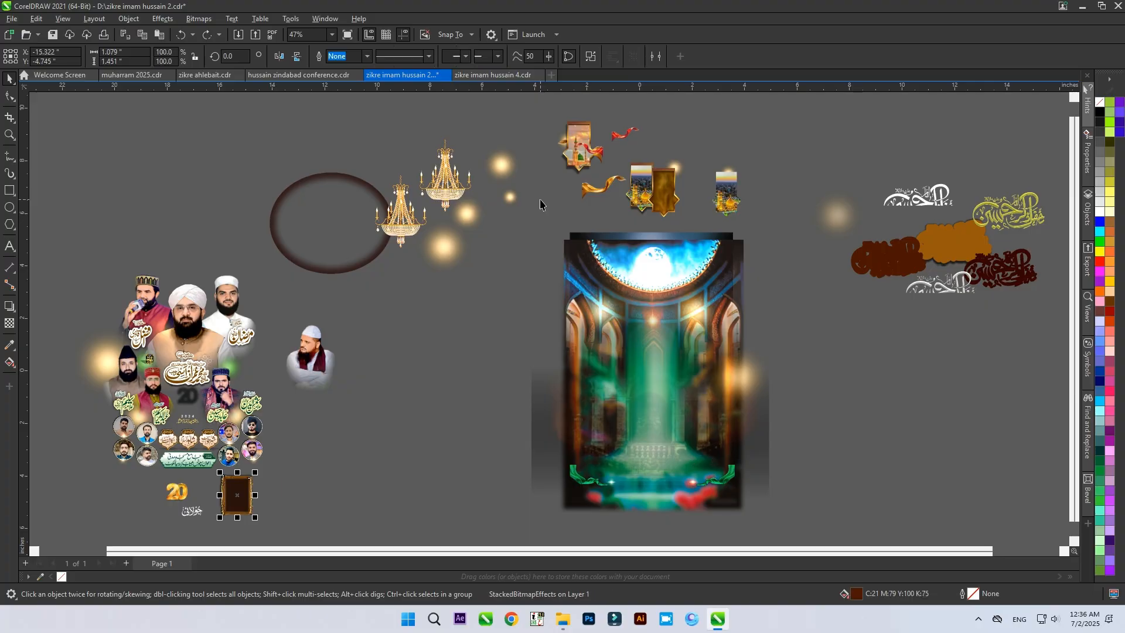
pyautogui.hotkey('ctrl', 'z')
pyautogui.hotkey('ctrl', 'z')
pyautogui.hotkey('ctrl', 'z')
pyautogui.hotkey('ctrl', 'z')
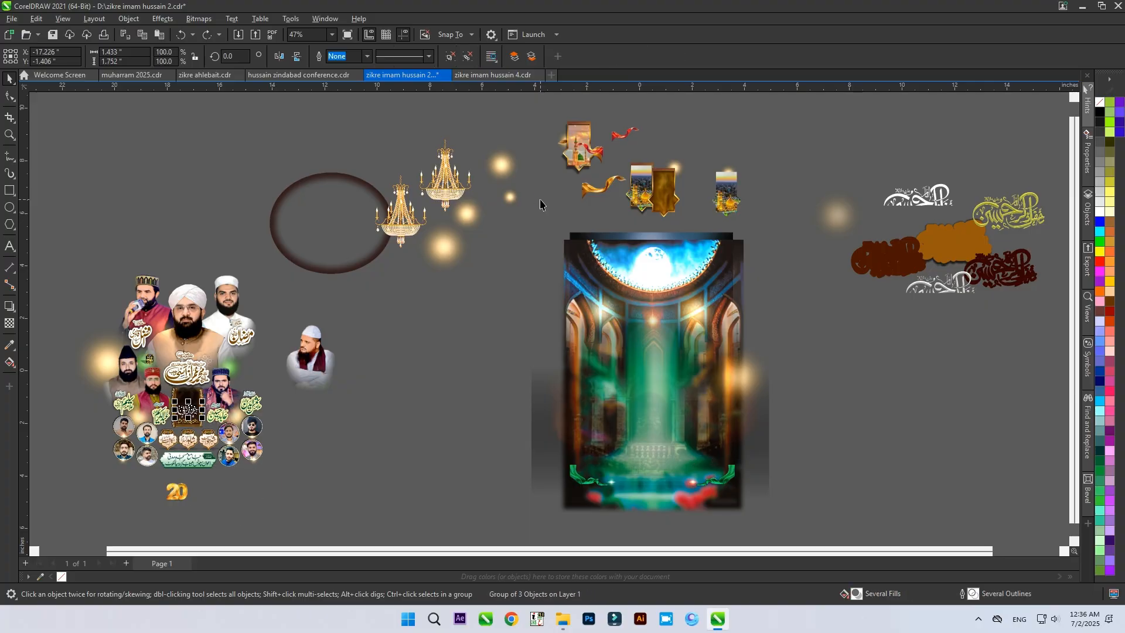
pyautogui.hotkey('ctrl', 'z')
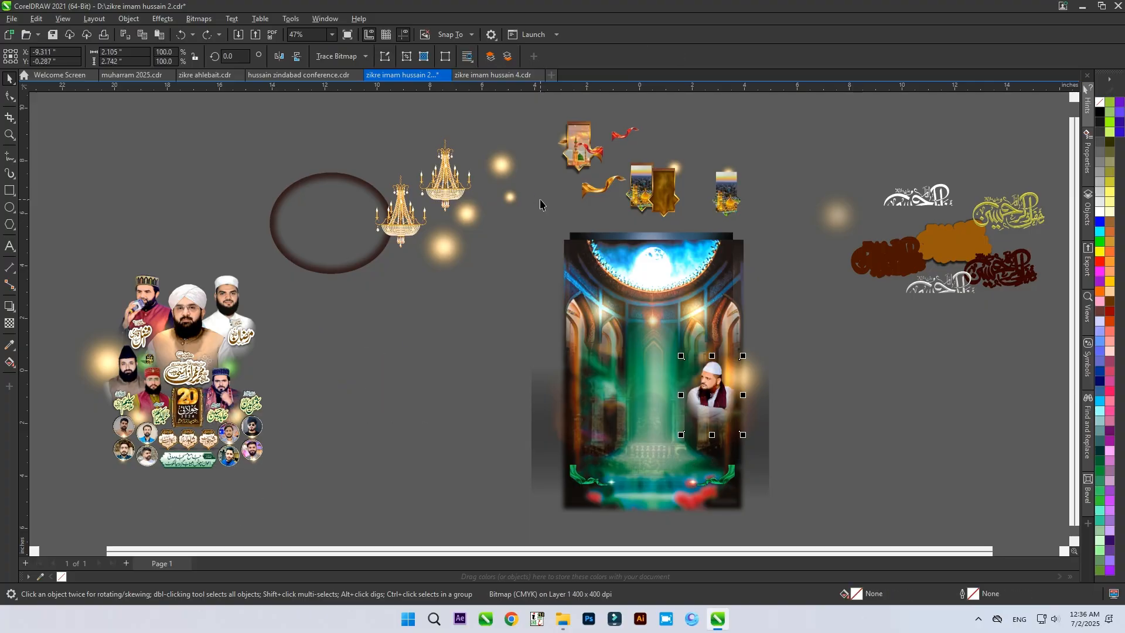
# - Undo the moves of the speaker portrait cluster, both chandeliers and their neighbouring golden glows
pyautogui.hotkey('ctrl', 'z')
pyautogui.hotkey('ctrl', 'z')
pyautogui.hotkey('ctrl', 'z')
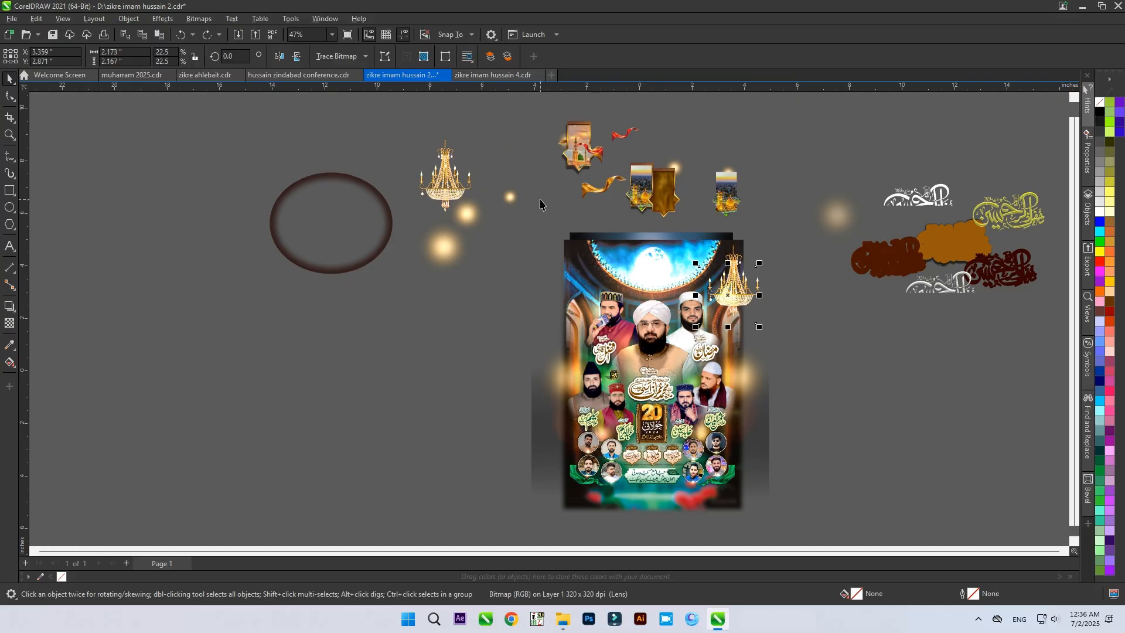
pyautogui.hotkey('ctrl', 'z')
pyautogui.hotkey('ctrl', 'z')
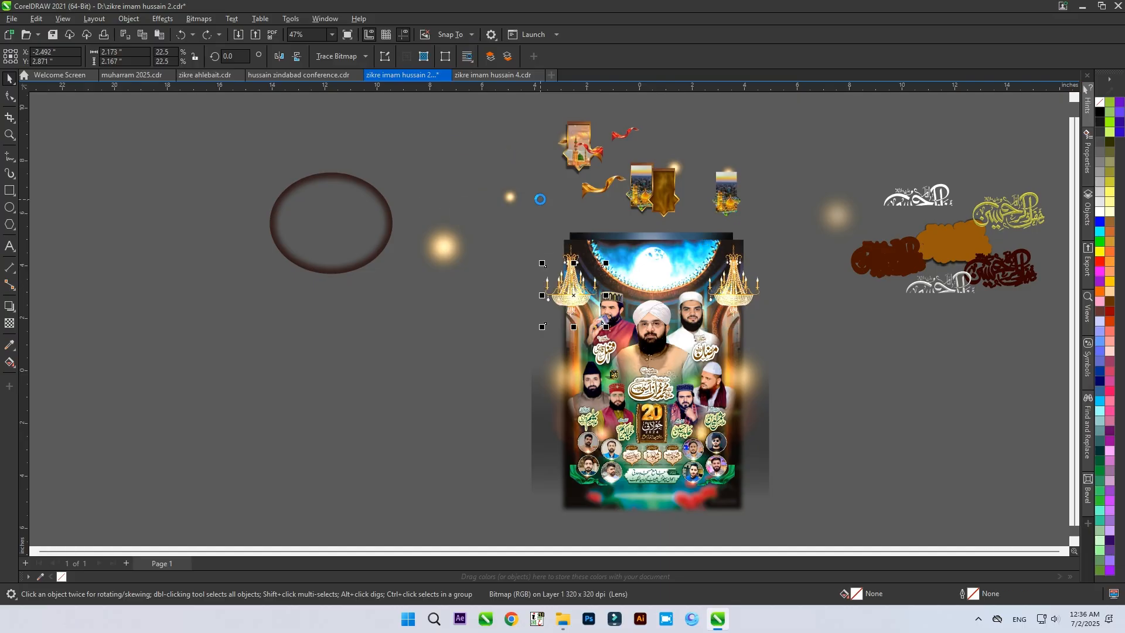
# - Undo the splitting of the golden hanging frame into its picture, backing panel and duplicate layers
pyautogui.hotkey('ctrl', 'z')
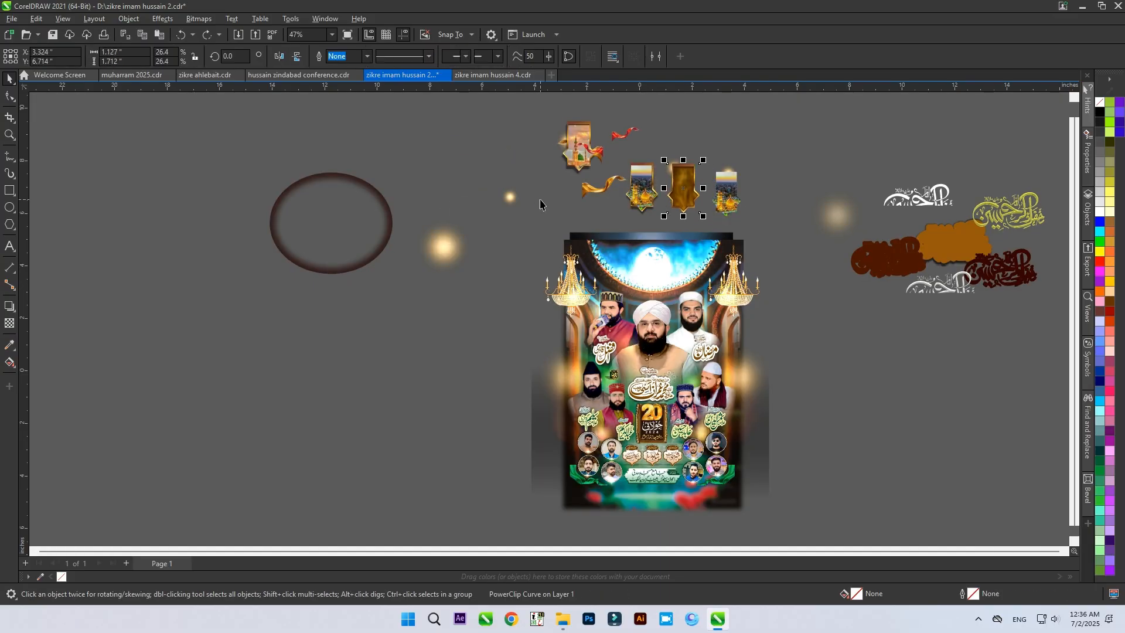
pyautogui.hotkey('ctrl', 'z')
pyautogui.hotkey('ctrl', 'z')
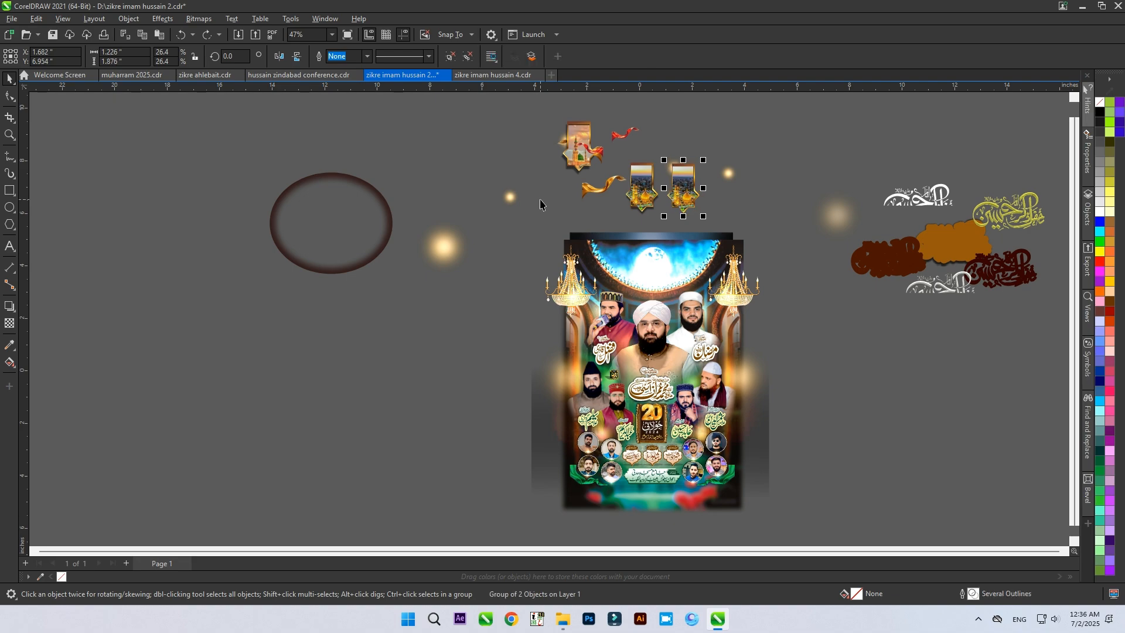
pyautogui.scroll(1, 540, 204)
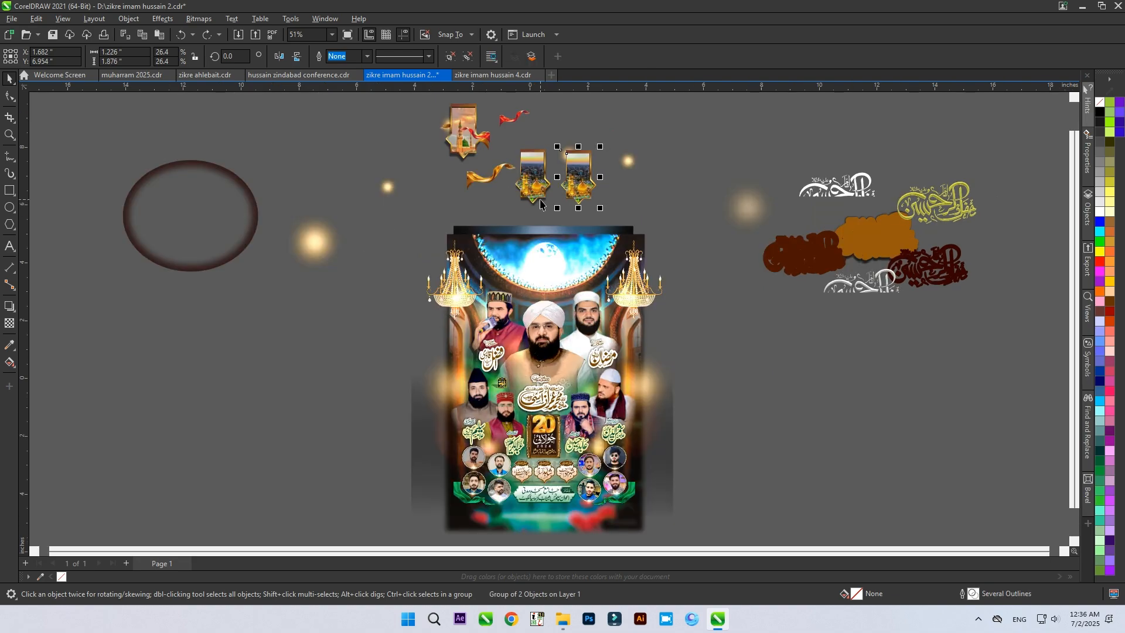
pyautogui.hotkey('ctrl', 'z')
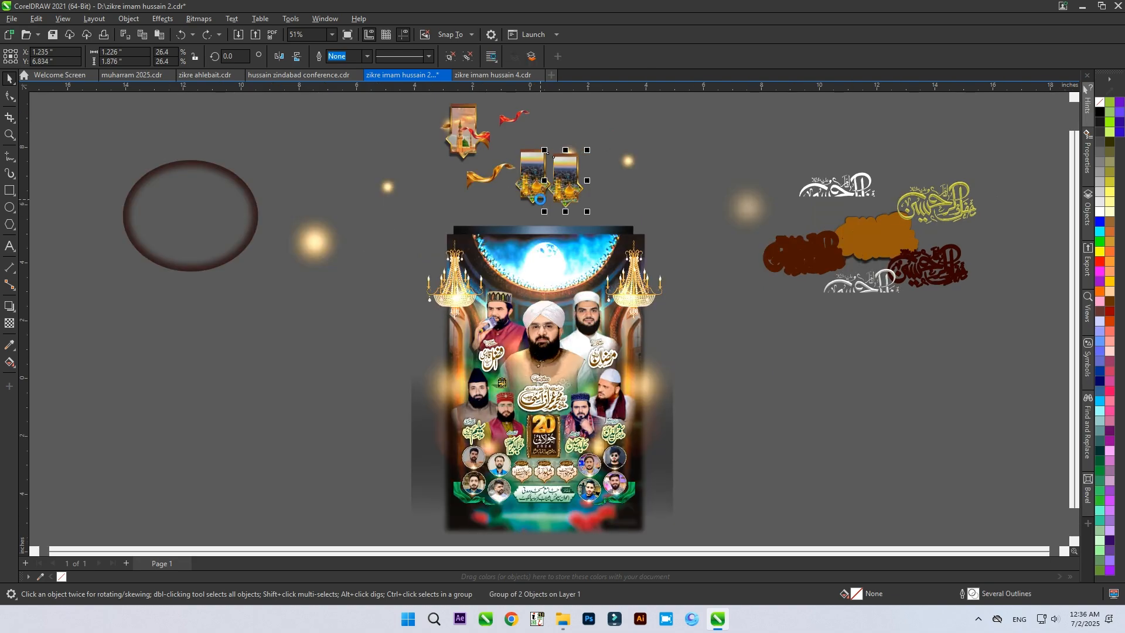
pyautogui.hotkey('ctrl', 'z')
pyautogui.hotkey('ctrl', 'z')
pyautogui.hotkey('ctrl', 'z')
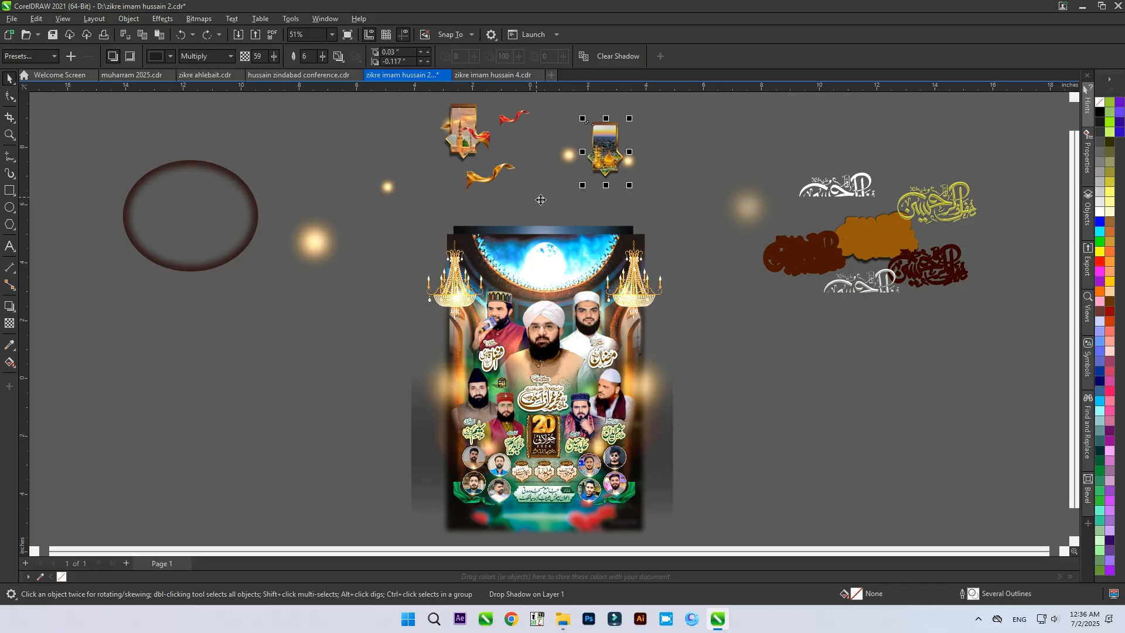
# - Undo the moves of the ribbons and both hanging frames to restore them to the poster's upper corners
pyautogui.hotkey('ctrl', 'z')
pyautogui.hotkey('ctrl', 'z')
pyautogui.hotkey('ctrl', 'z')
pyautogui.hotkey('ctrl', 'z')
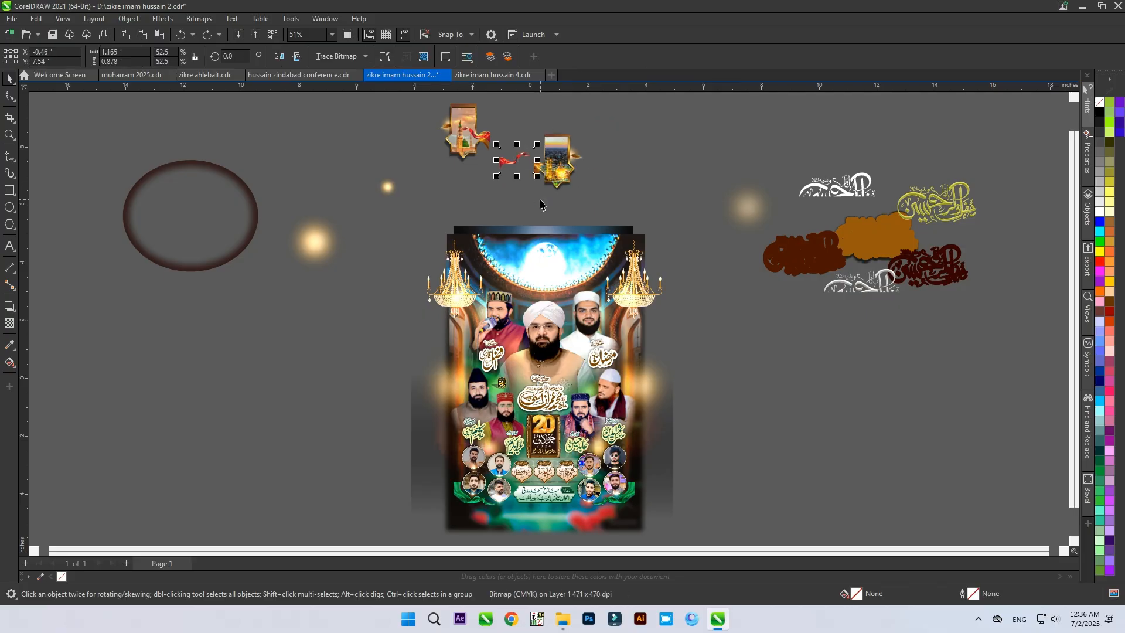
pyautogui.hotkey('ctrl', 'z')
pyautogui.hotkey('ctrl', 'z')
pyautogui.hotkey('ctrl', 'z')
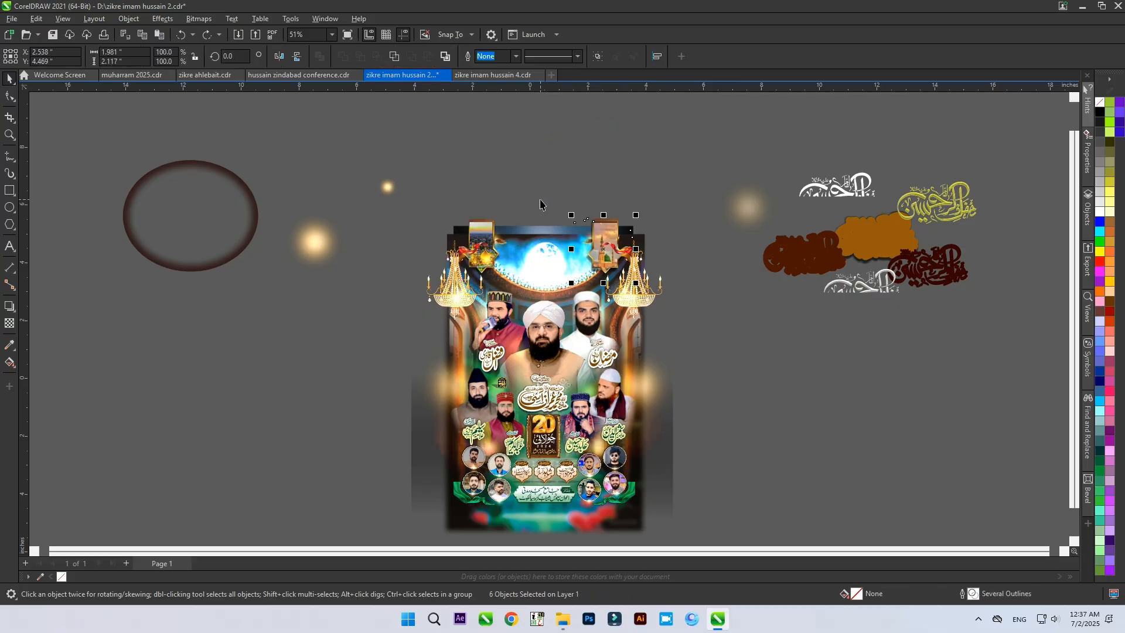
# - Undo the removal of the oval title frame, its glows and the shrine picture inside it
pyautogui.hotkey('ctrl', 'z')
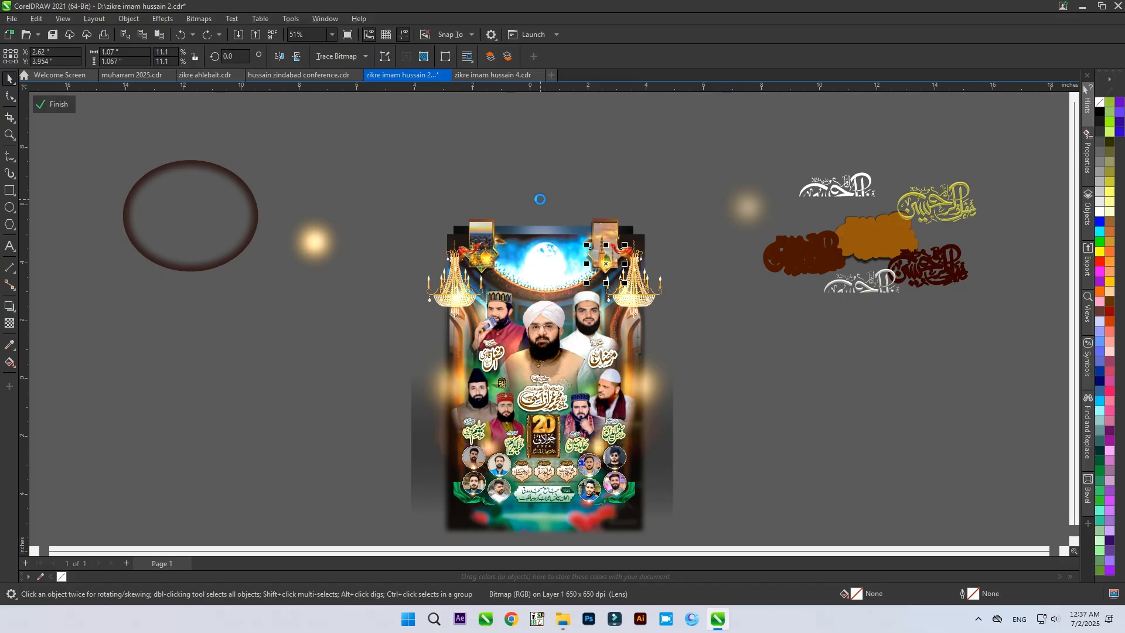
pyautogui.hotkey('ctrl', 'z')
pyautogui.hotkey('ctrl', 'z')
pyautogui.hotkey('ctrl', 'z')
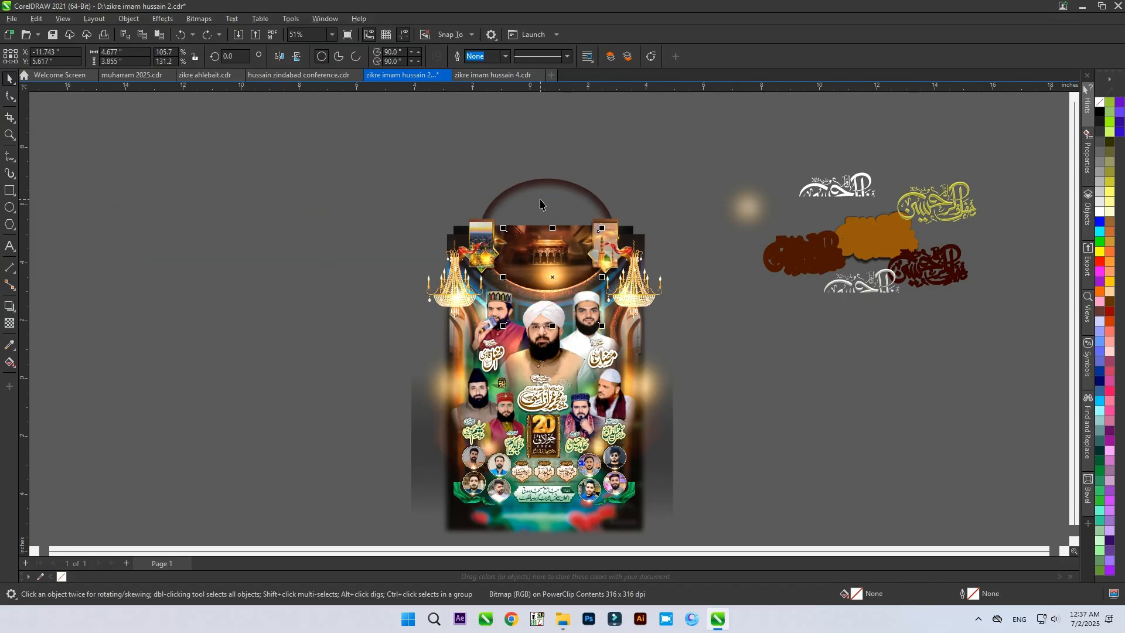
# - Undo the separation of the white lettering and the brown and orange backing layers of the title
pyautogui.hotkey('ctrl', 'z')
pyautogui.hotkey('ctrl', 'z')
pyautogui.hotkey('ctrl', 'z')
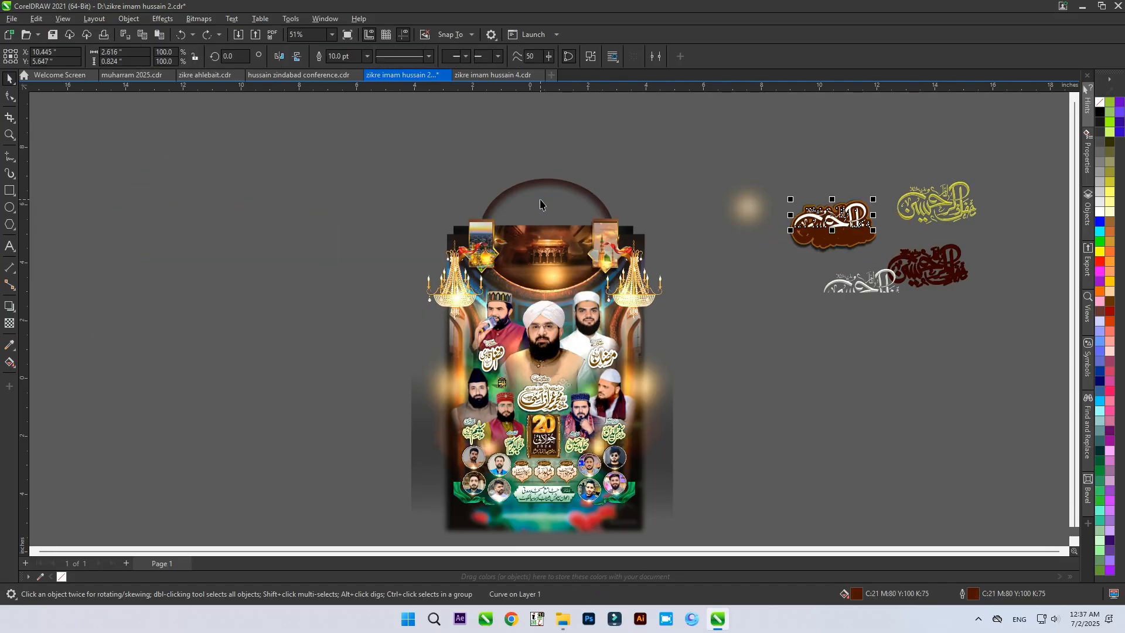
pyautogui.hotkey('ctrl', 'z')
pyautogui.hotkey('ctrl', 'z')
pyautogui.hotkey('ctrl', 'z')
pyautogui.hotkey('ctrl', 'z')
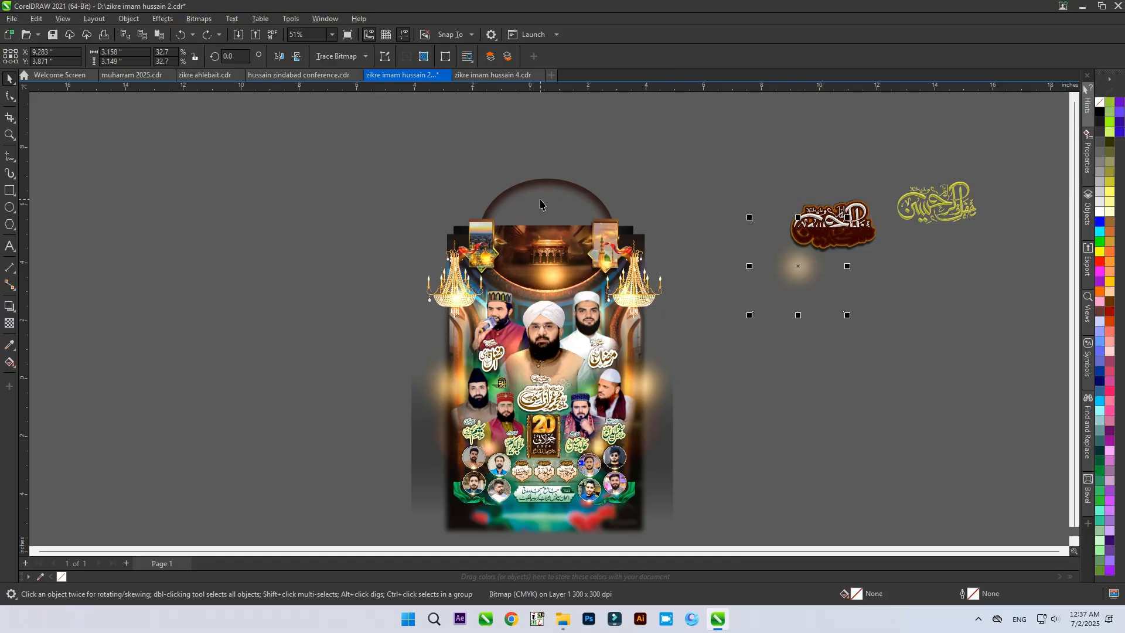
# - Undo the remaining moves of the title layers to restore the golden calligraphy inside the oval frame
pyautogui.hotkey('ctrl', 'z')
pyautogui.hotkey('ctrl', 'z')
pyautogui.hotkey('ctrl', 'z')
pyautogui.hotkey('ctrl', 'z')
pyautogui.hotkey('ctrl', 'z')
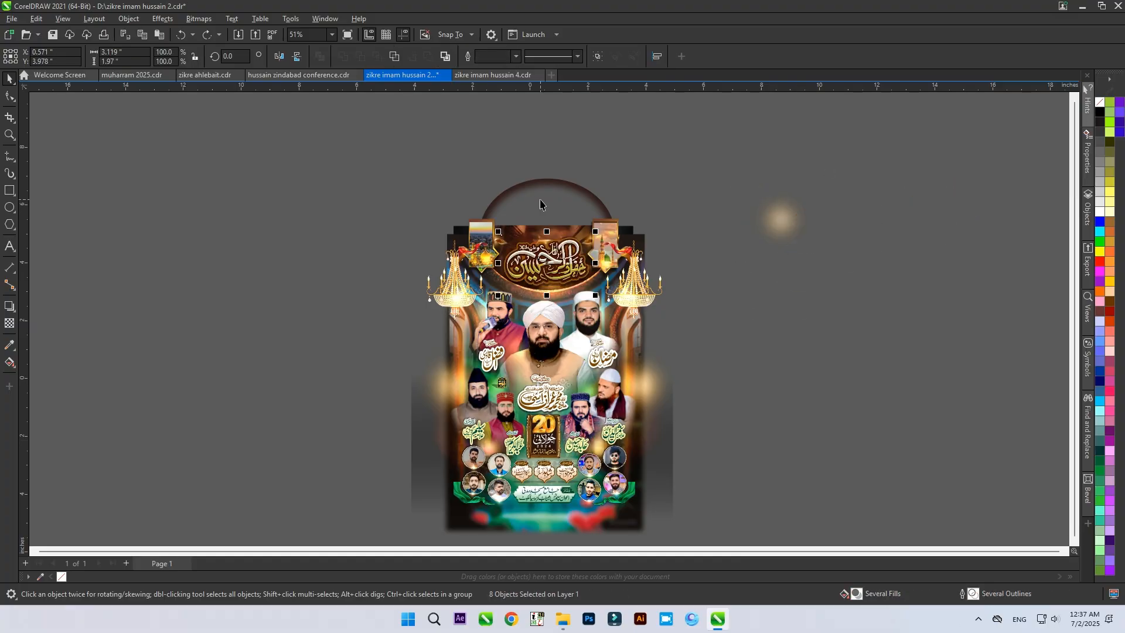
# - Undo the changes to the stray decorations, the page size and the extracted contents to restore the original PowerClip poster
pyautogui.hotkey('ctrl', 'z')
pyautogui.hotkey('ctrl', 'z')
pyautogui.hotkey('ctrl', 'z')
pyautogui.hotkey('ctrl', 'z')
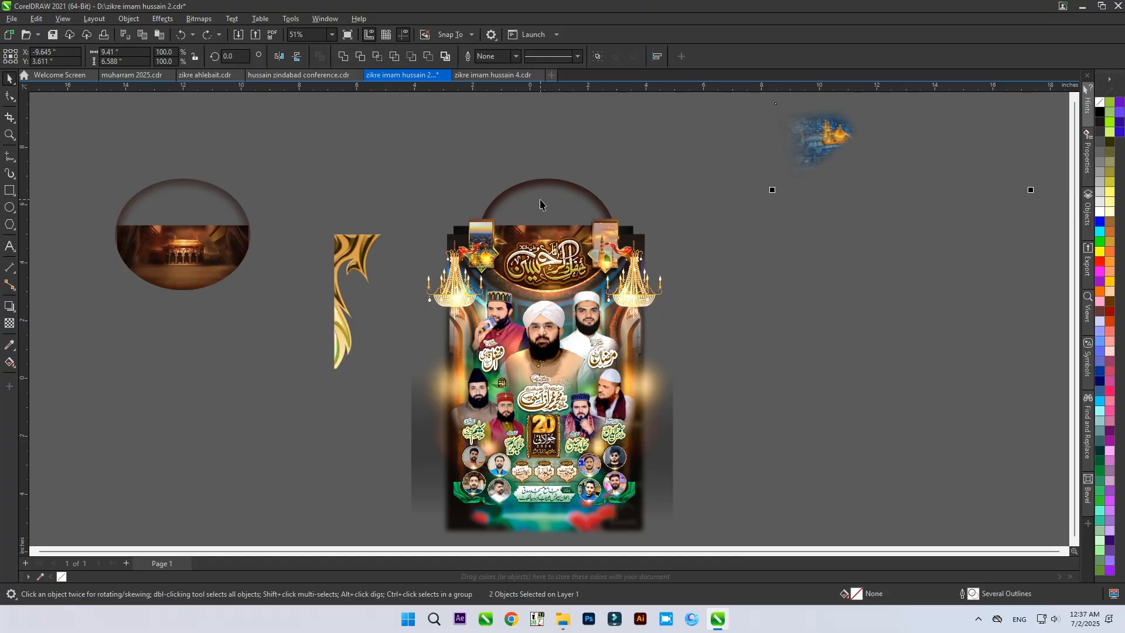
pyautogui.hotkey('ctrl', 'z')
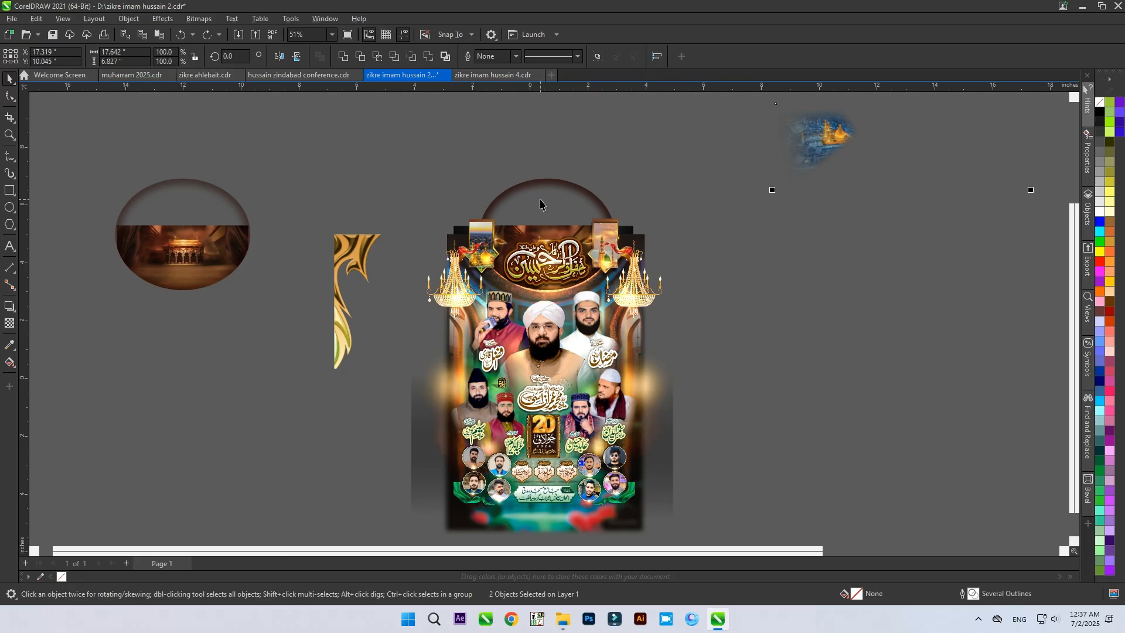
pyautogui.hotkey('ctrl', 'z')
pyautogui.hotkey('ctrl', 'z')
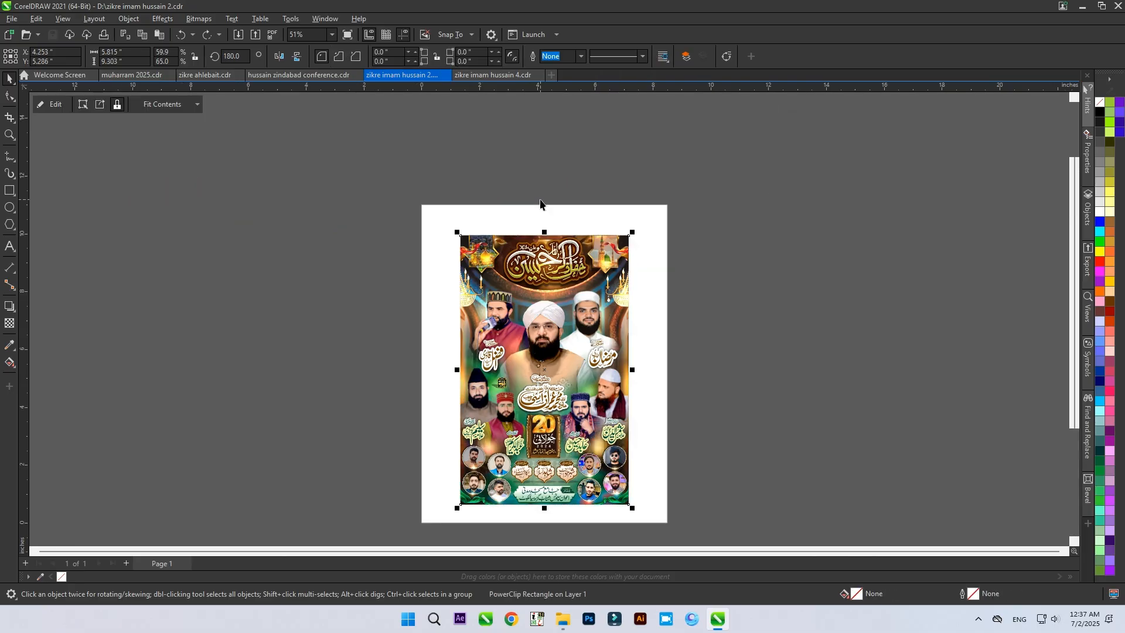
# - Make the page 1.0 inch wide and select the whole poster
pyautogui.click(540, 204)
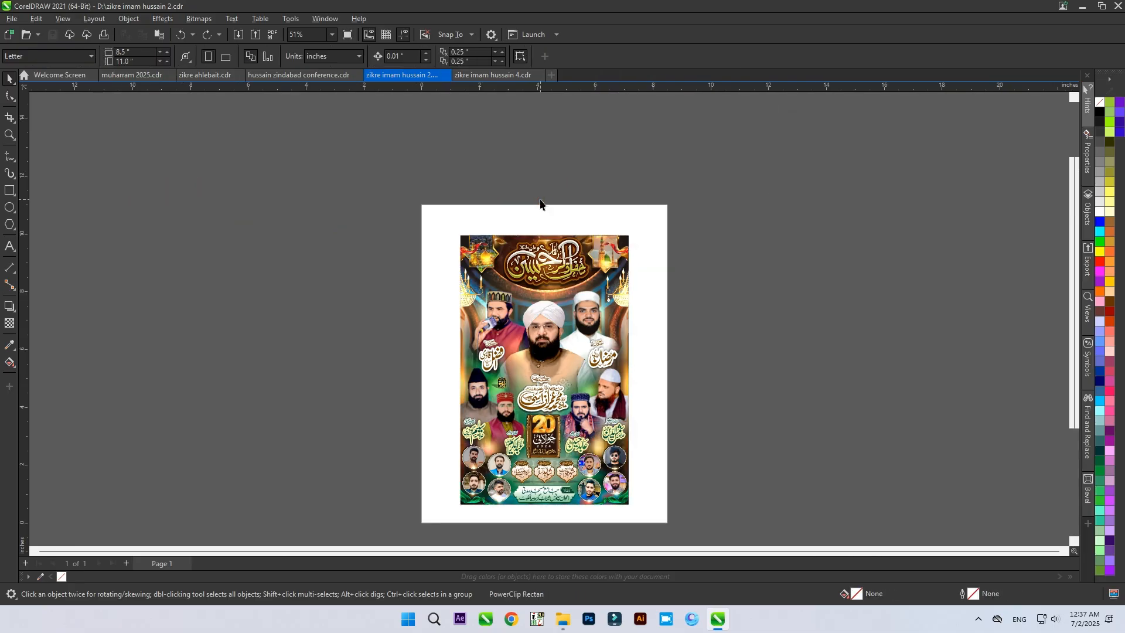
pyautogui.scroll(-1, 286, 150)
pyautogui.scroll(-1, 792, 223)
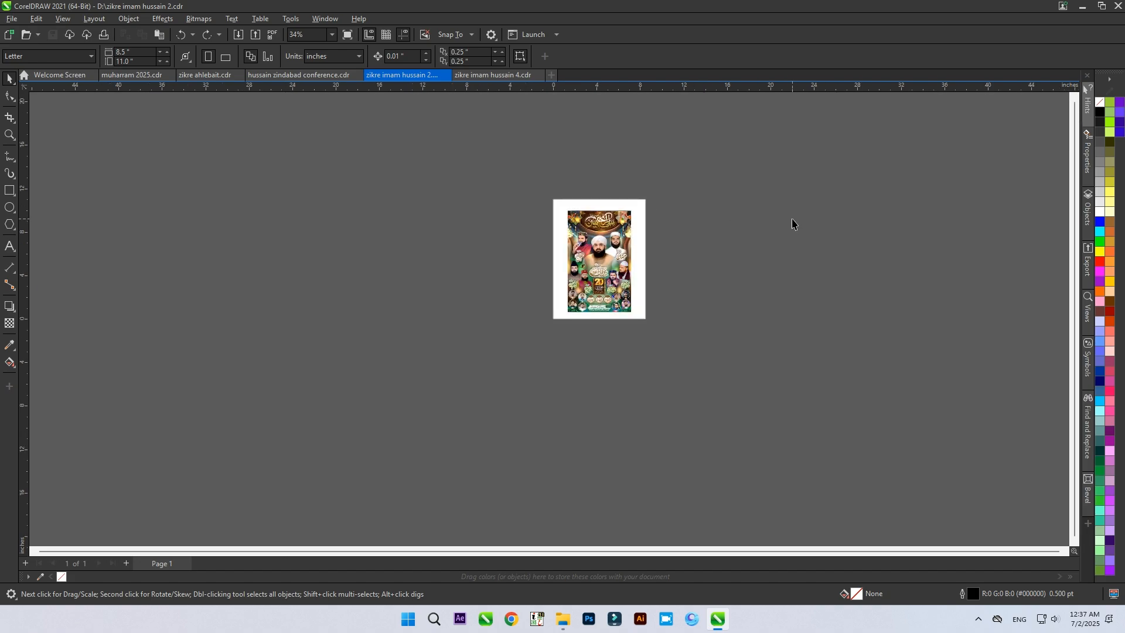
pyautogui.hotkey('ctrl', 'z')
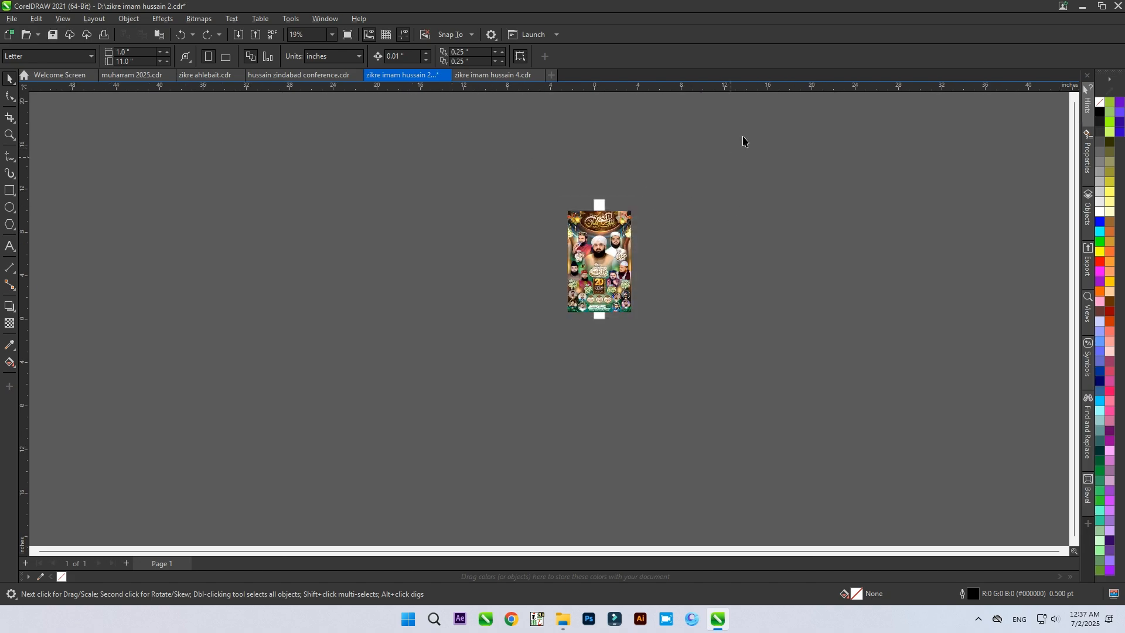
pyautogui.moveTo(743, 138); pyautogui.dragTo(403, 390)
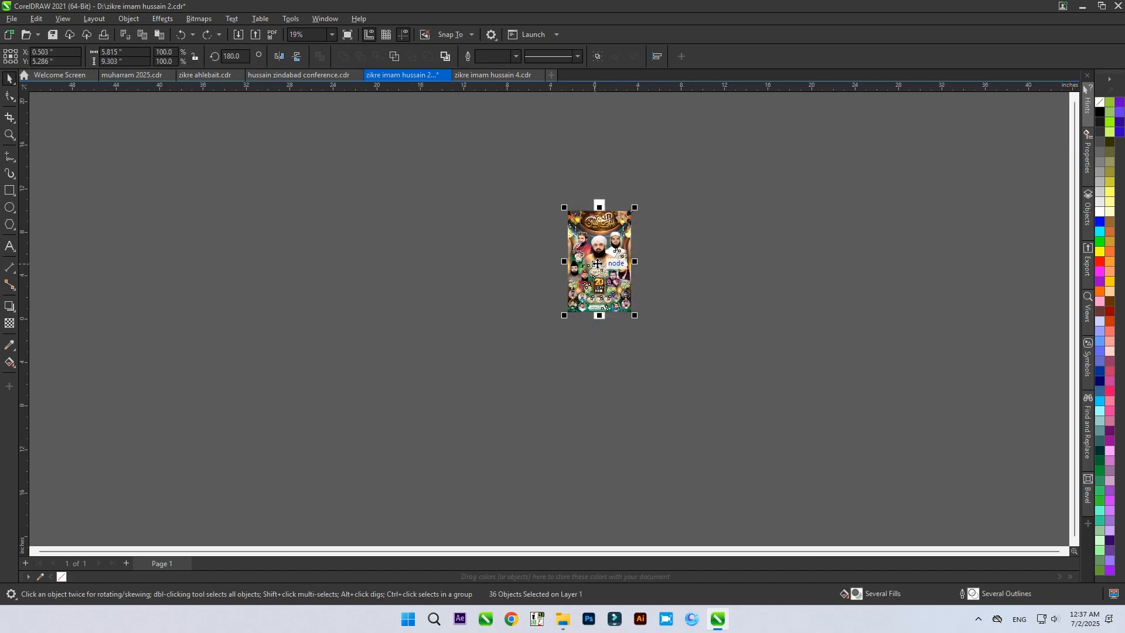